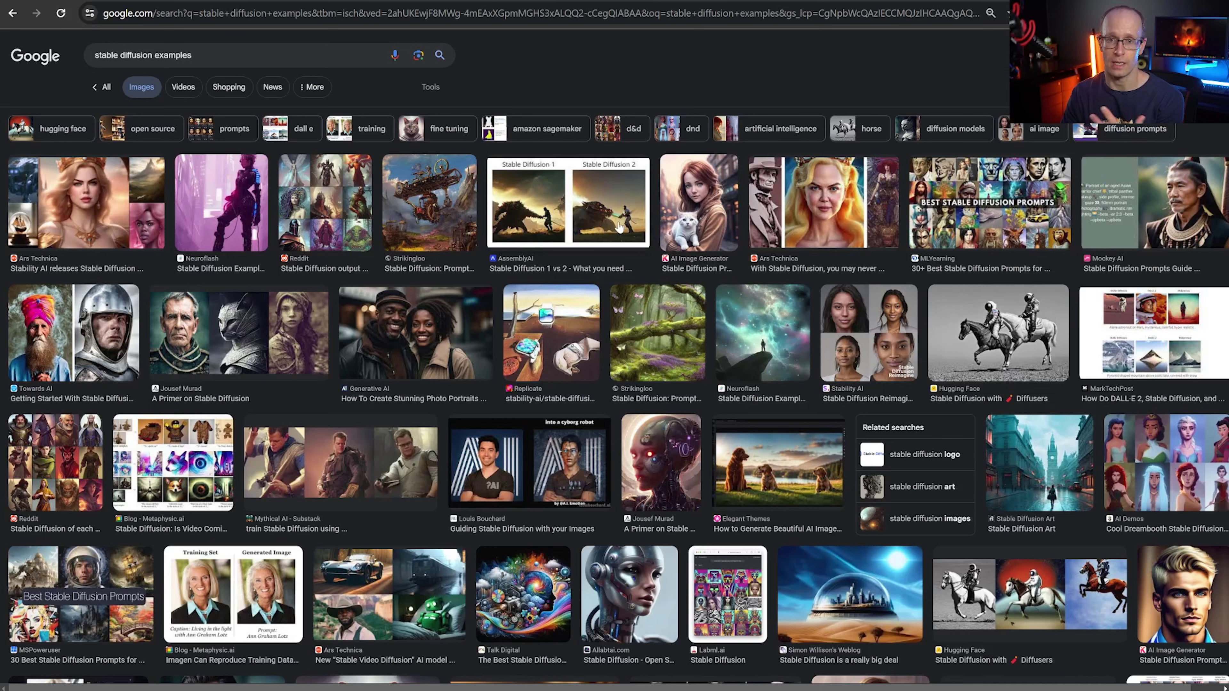
- Open the example images in Photos and page forward from the fantasy mountains image
scroll(624, 230, down, 3)
scroll(659, 250, down, 9)
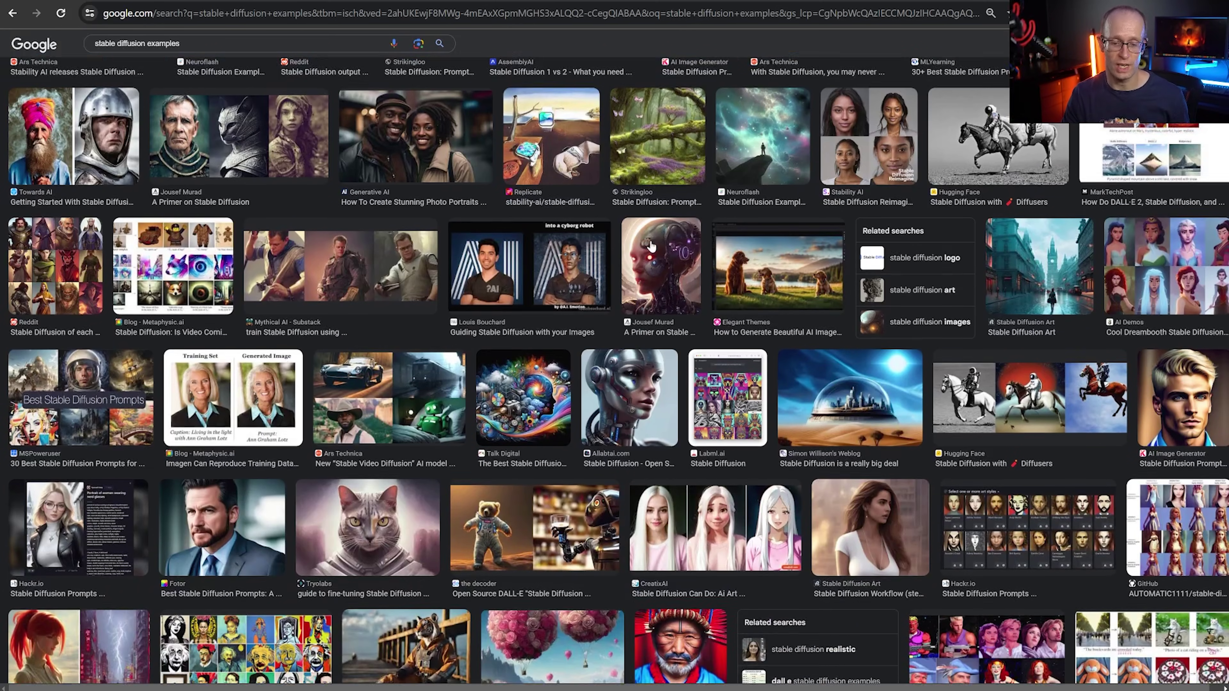
scroll(839, 241, down, 4)
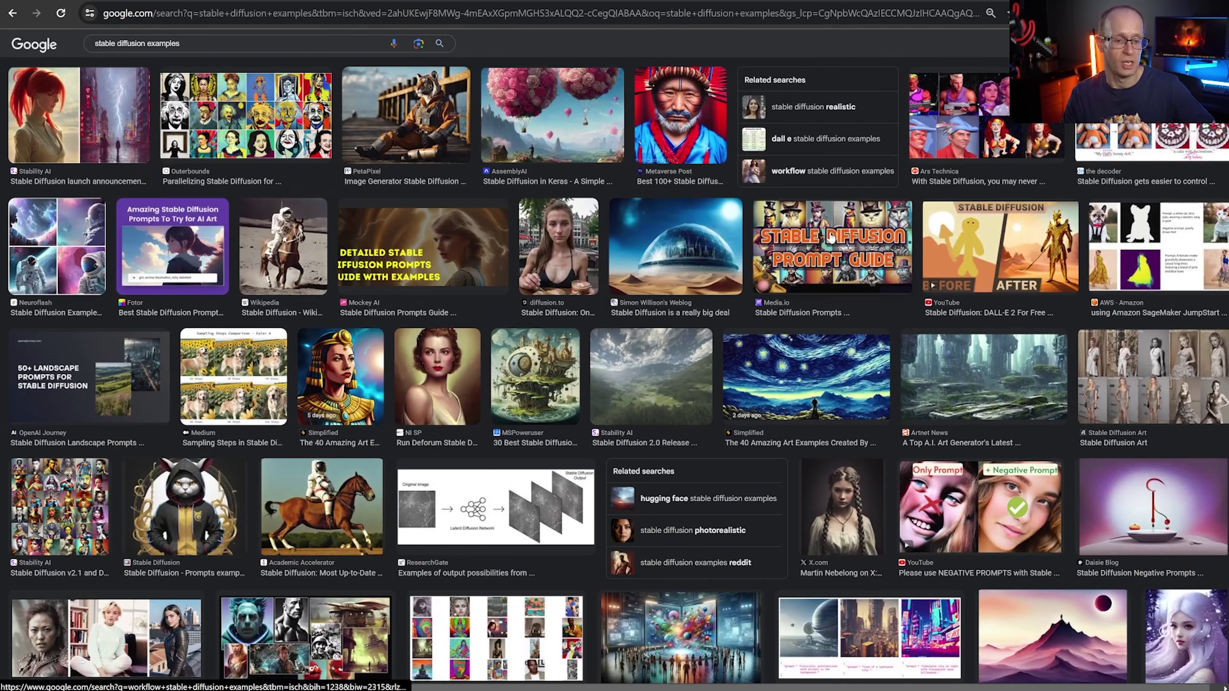
scroll(760, 237, down, 3)
scroll(765, 263, up, 18)
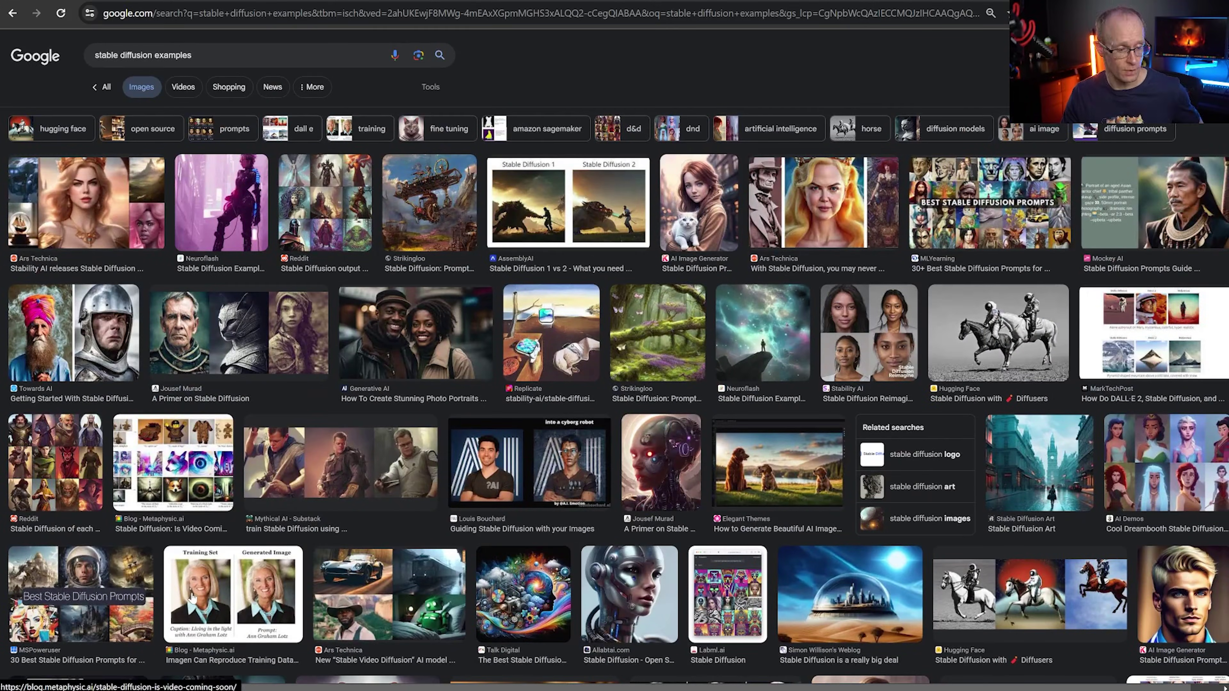
key(alt+Tab)
key(Right)
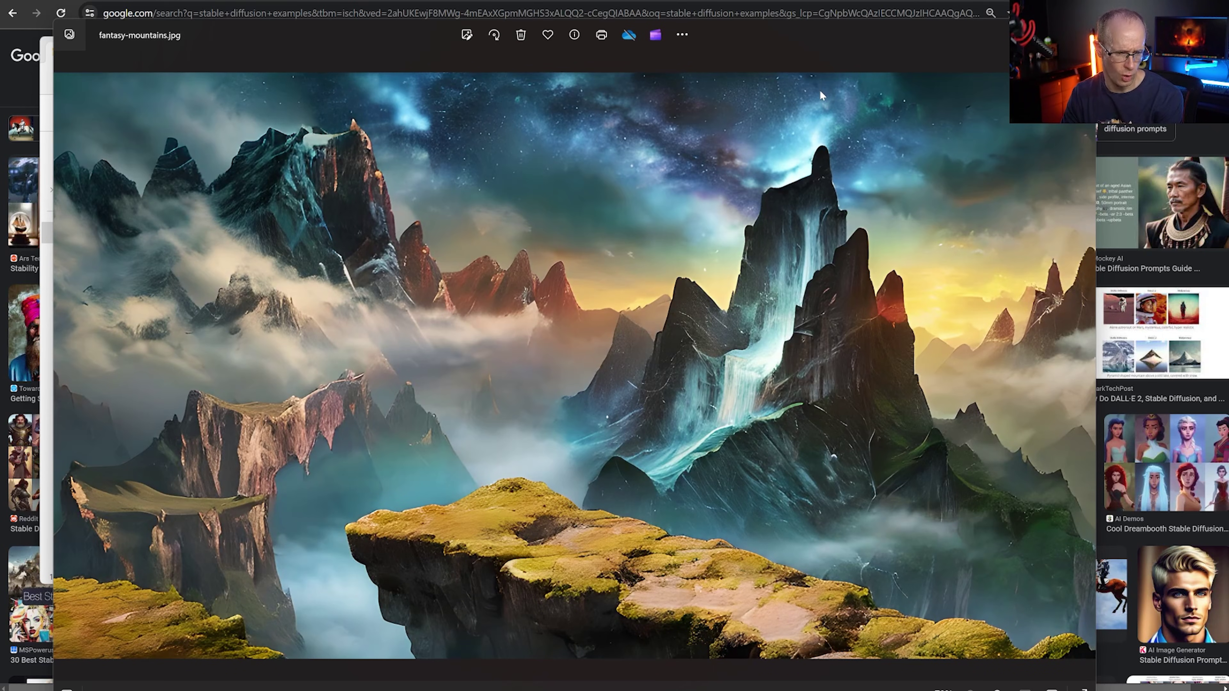
key(Right)
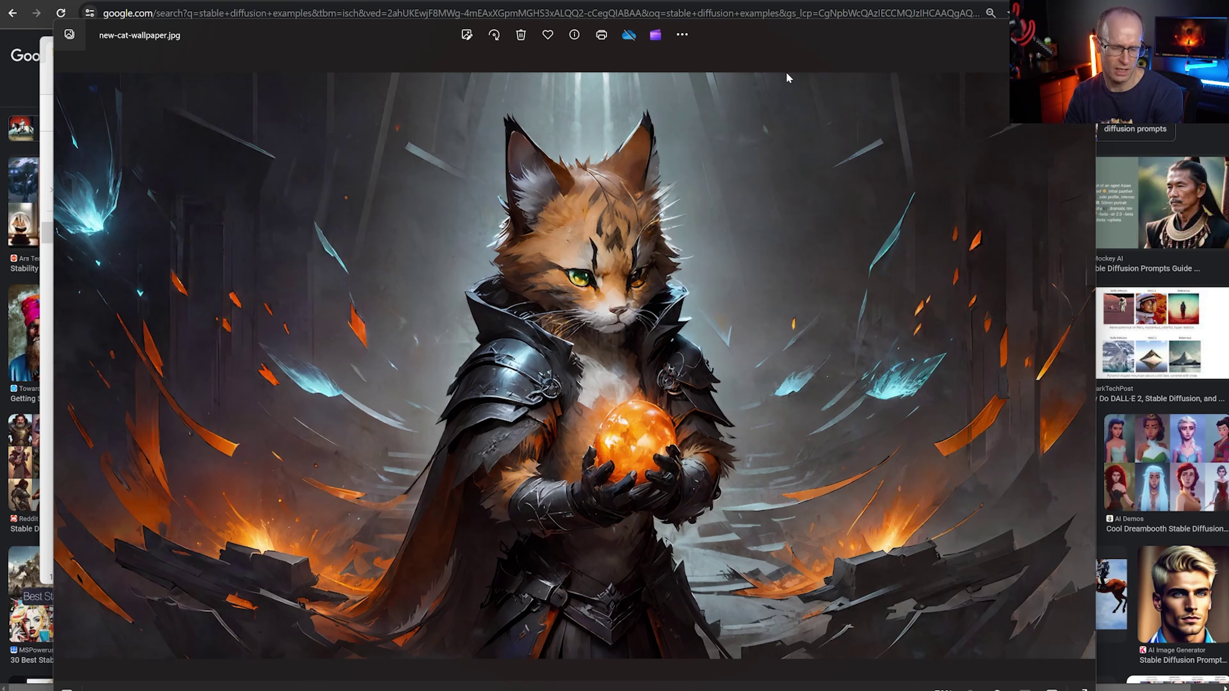
key(Right)
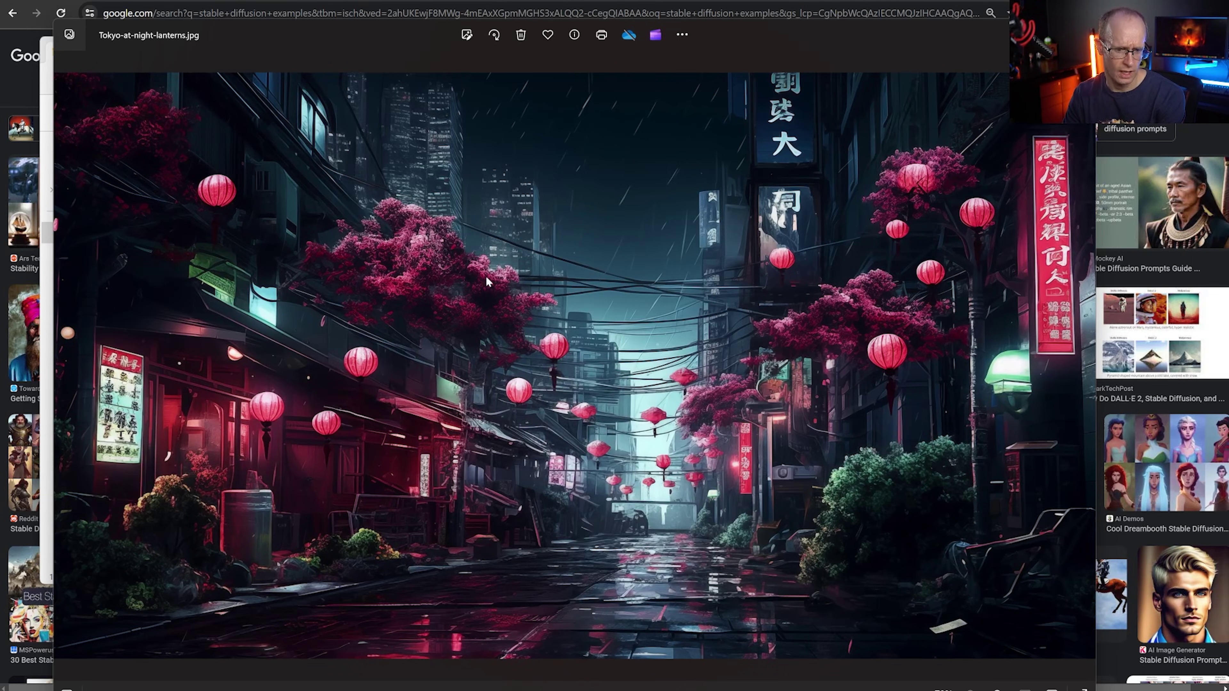
key(Right)
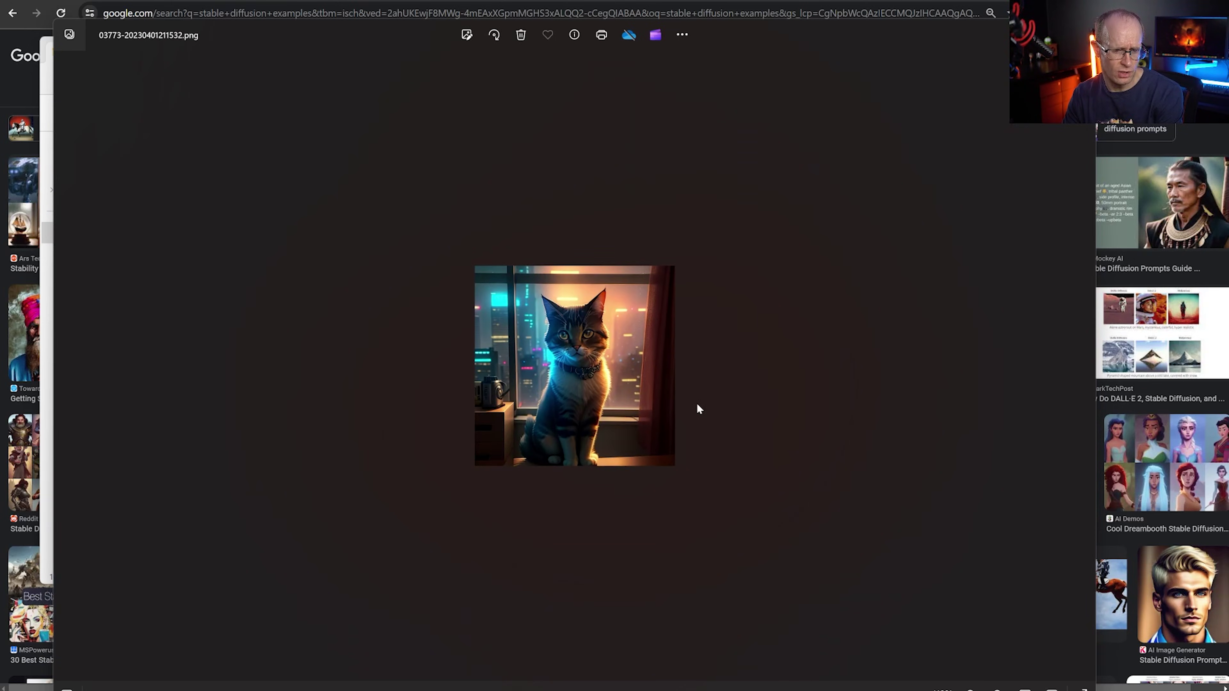
- Flick through the remaining example images back and forth, then close the Photos viewer
key(Right)
key(Right)
key(Right)
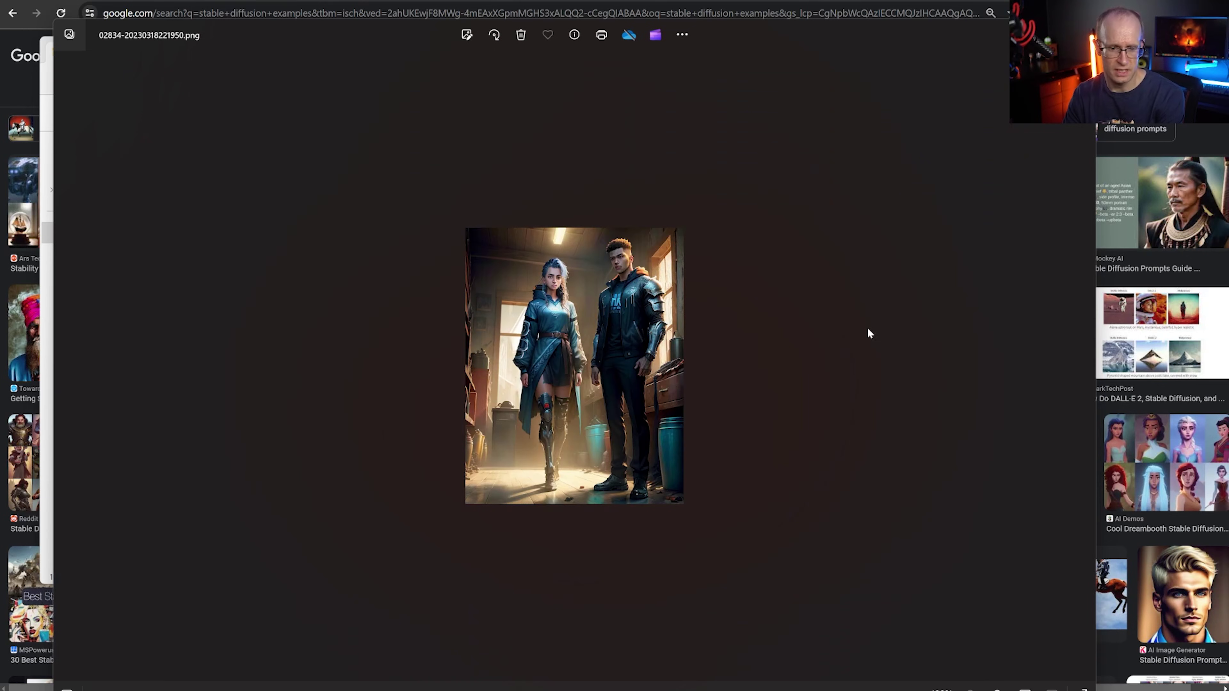
key(Right)
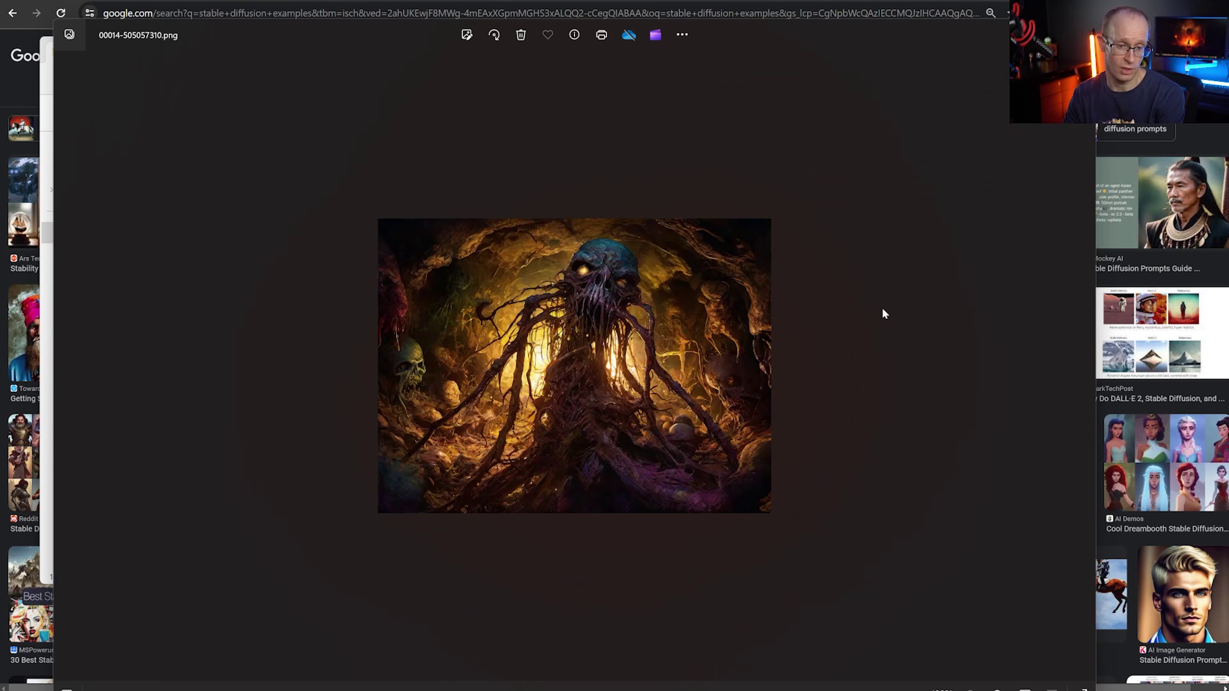
key(Left)
key(Right)
key(Left)
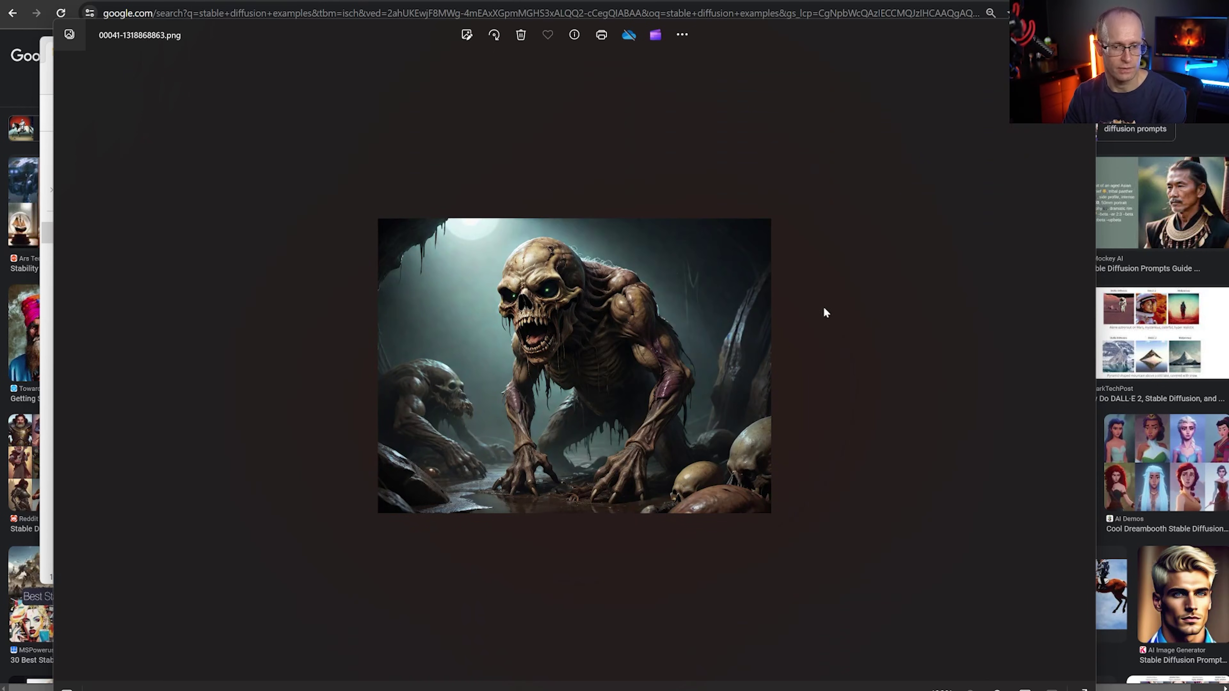
key(Right)
key(alt+F4)
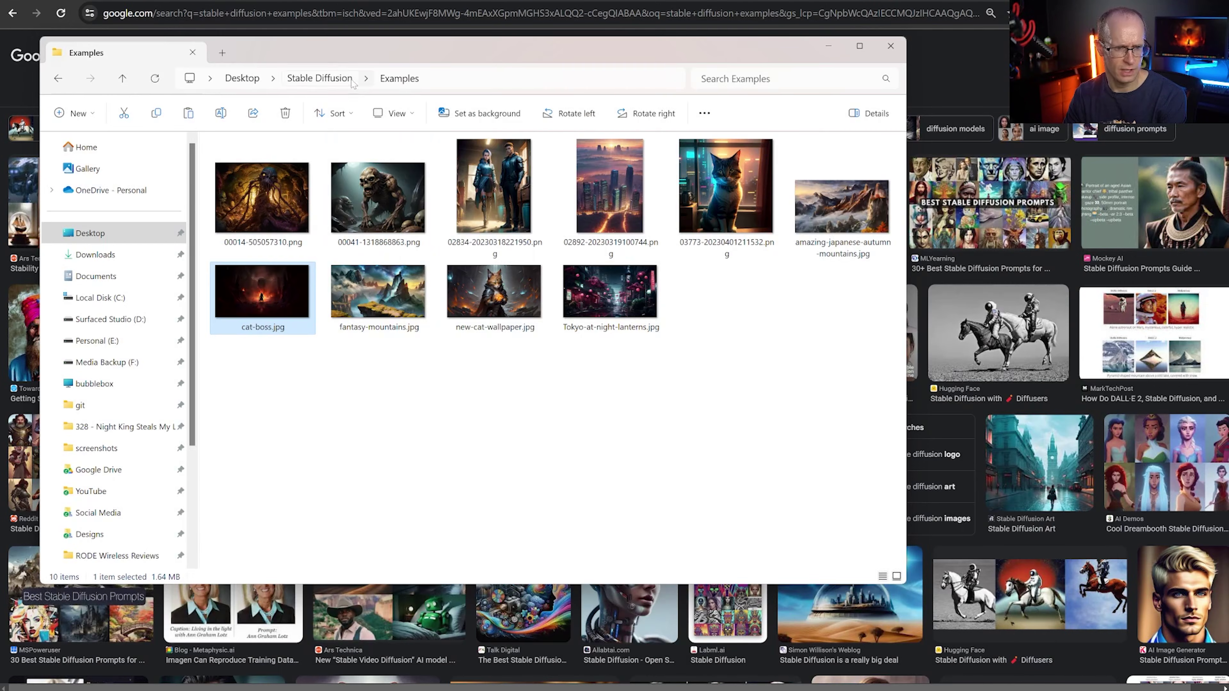
- Open the first Colourful Chaos image and page forward to the tower image
click(337, 87)
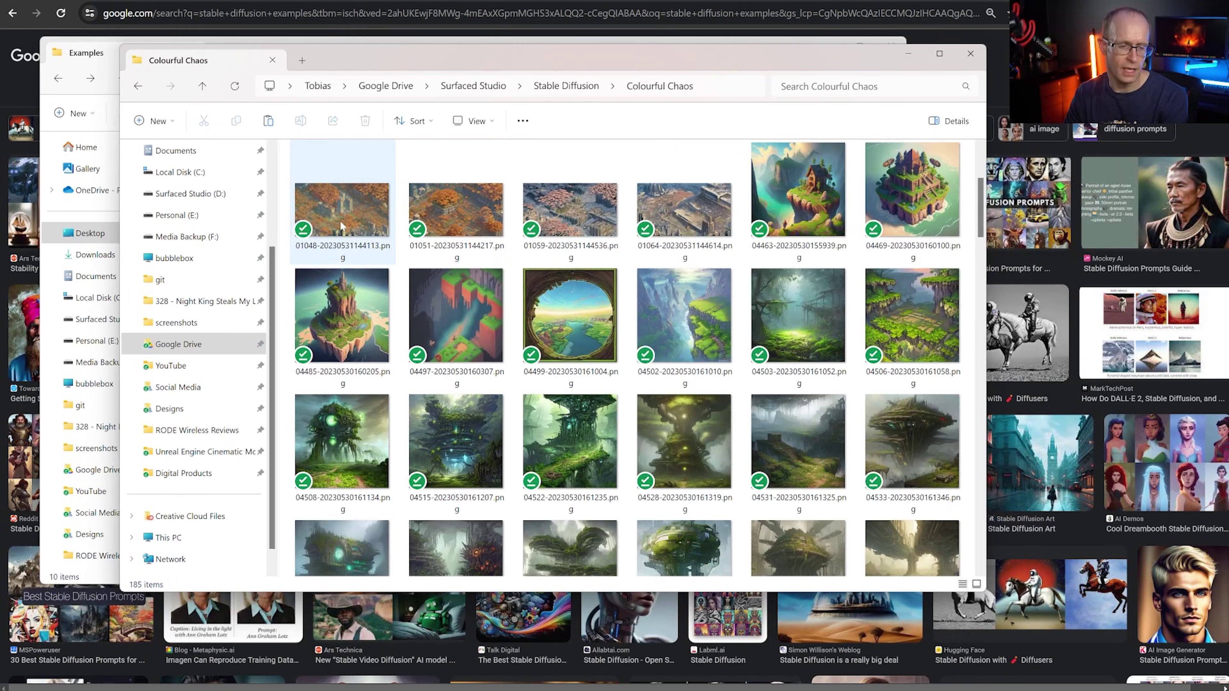
double_click(344, 220)
key(Right)
key(Right)
key(Right)
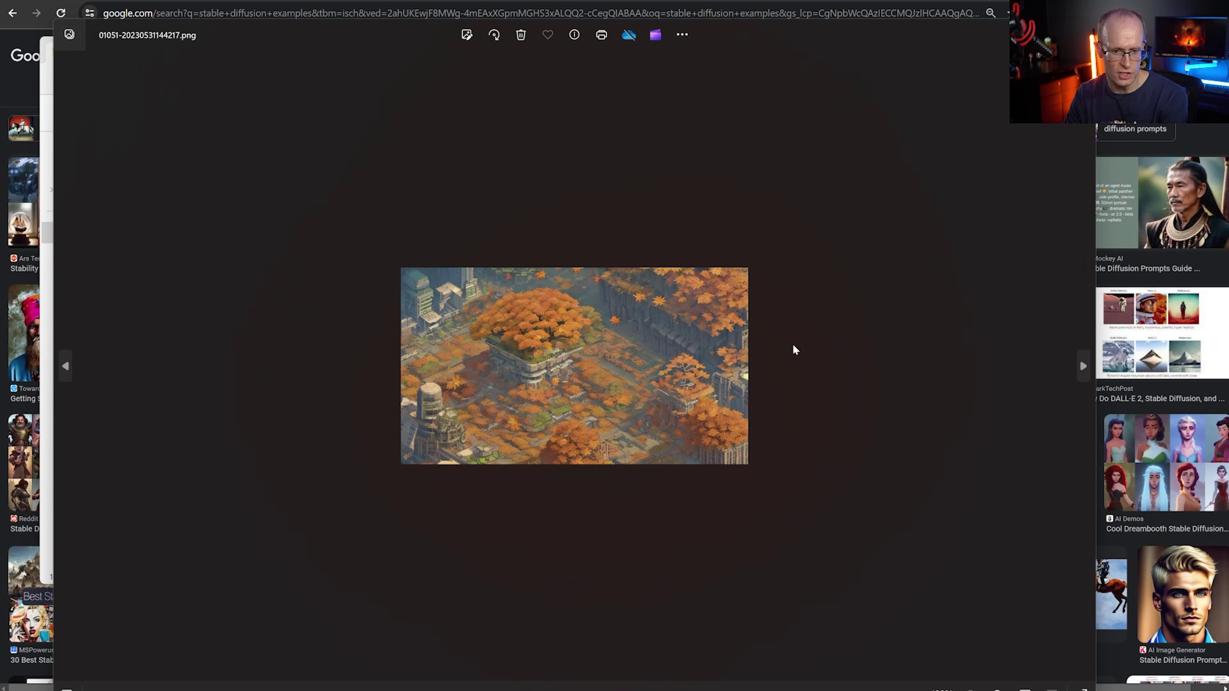
key(Right)
key(Right)
key(Right)
key(Right)
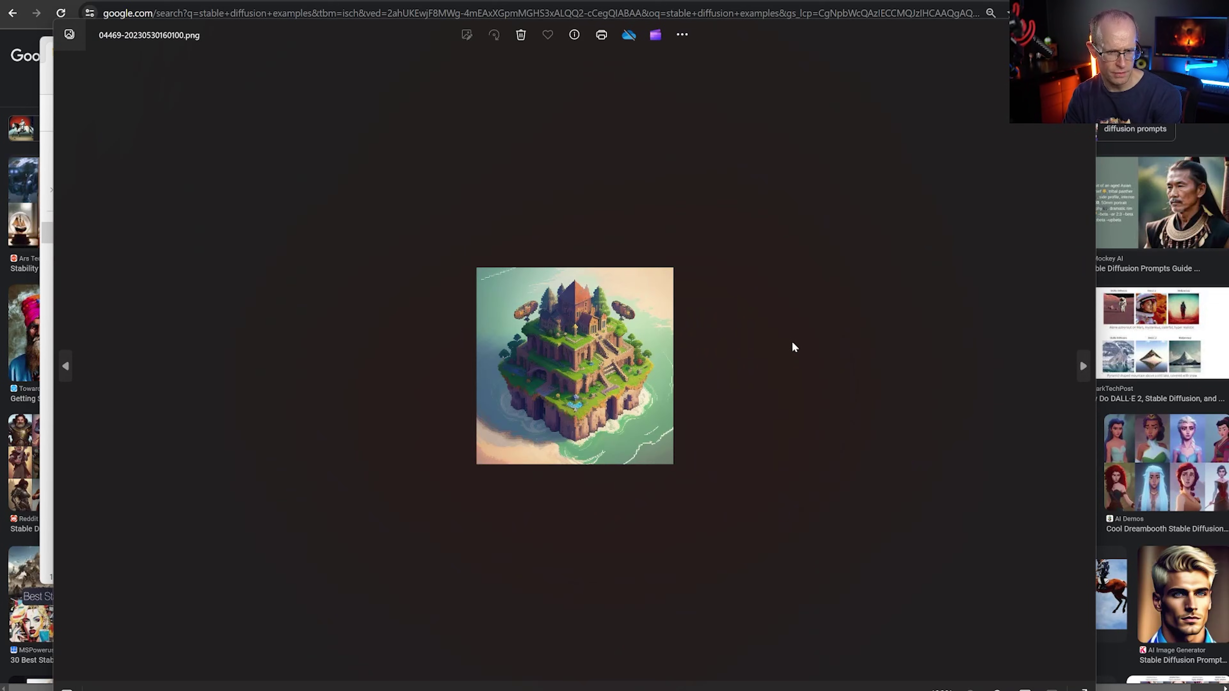
key(Right)
key(Right)
key(Right)
key(Right)
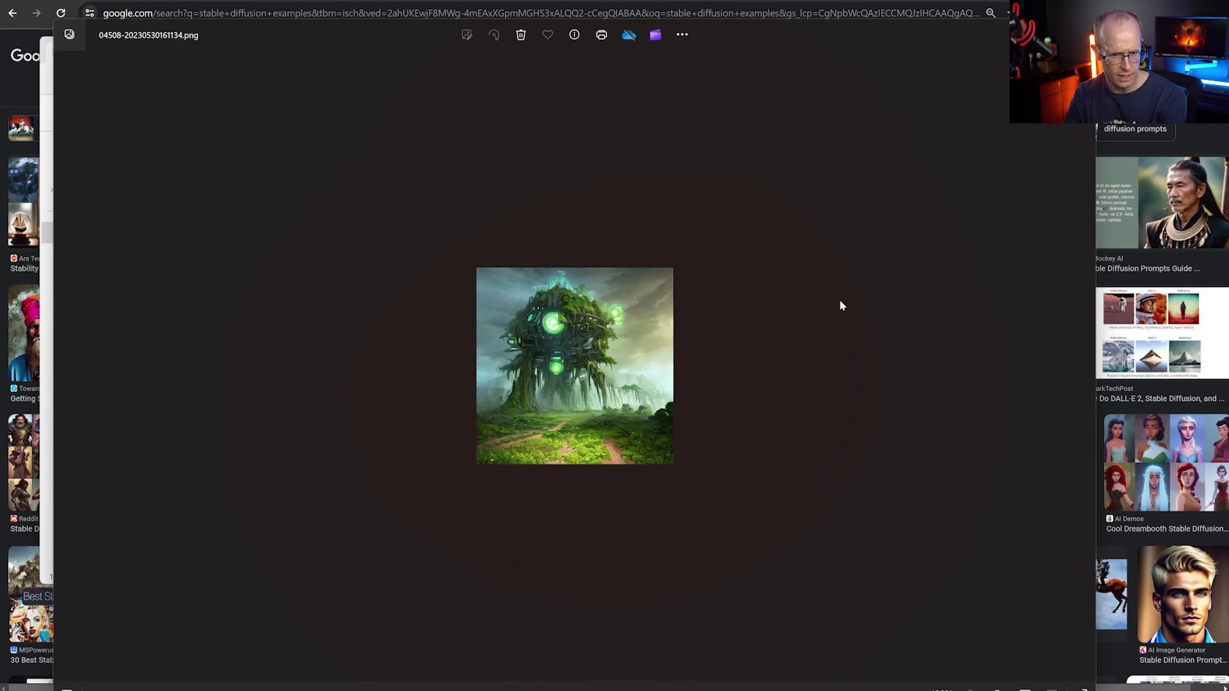
key(Right)
key(Right)
key(Right)
key(Right)
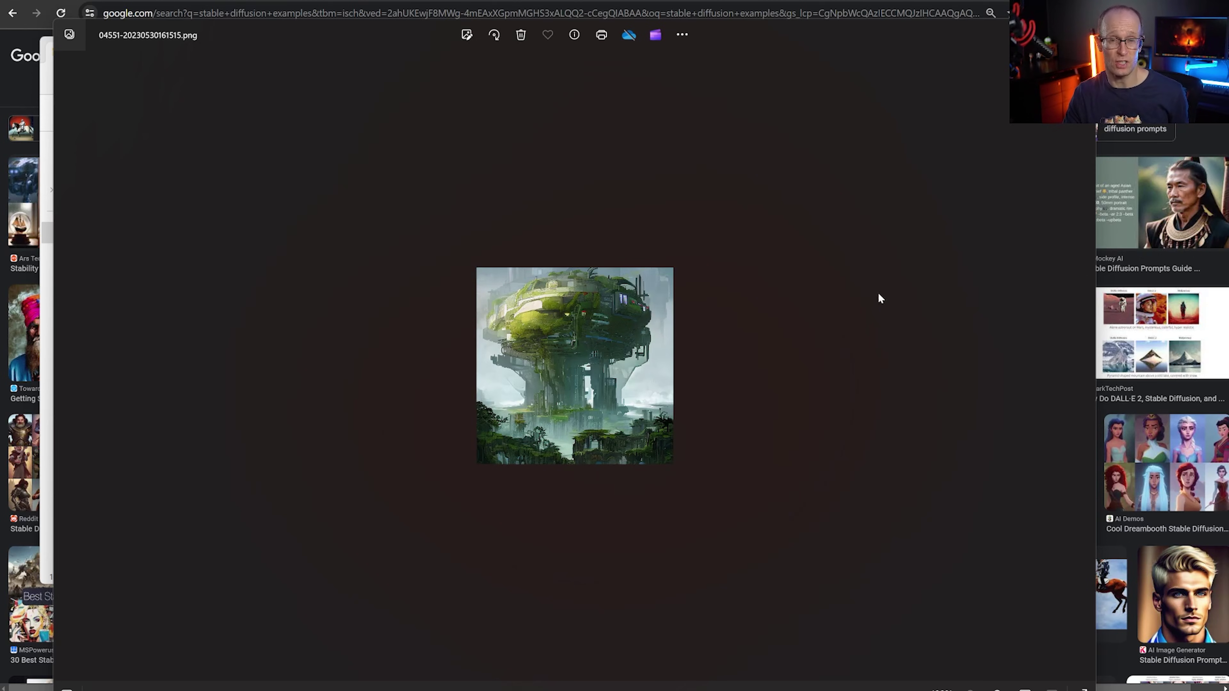
- Close the image viewer and put away the image folder windows
mouse_move(1078, 361)
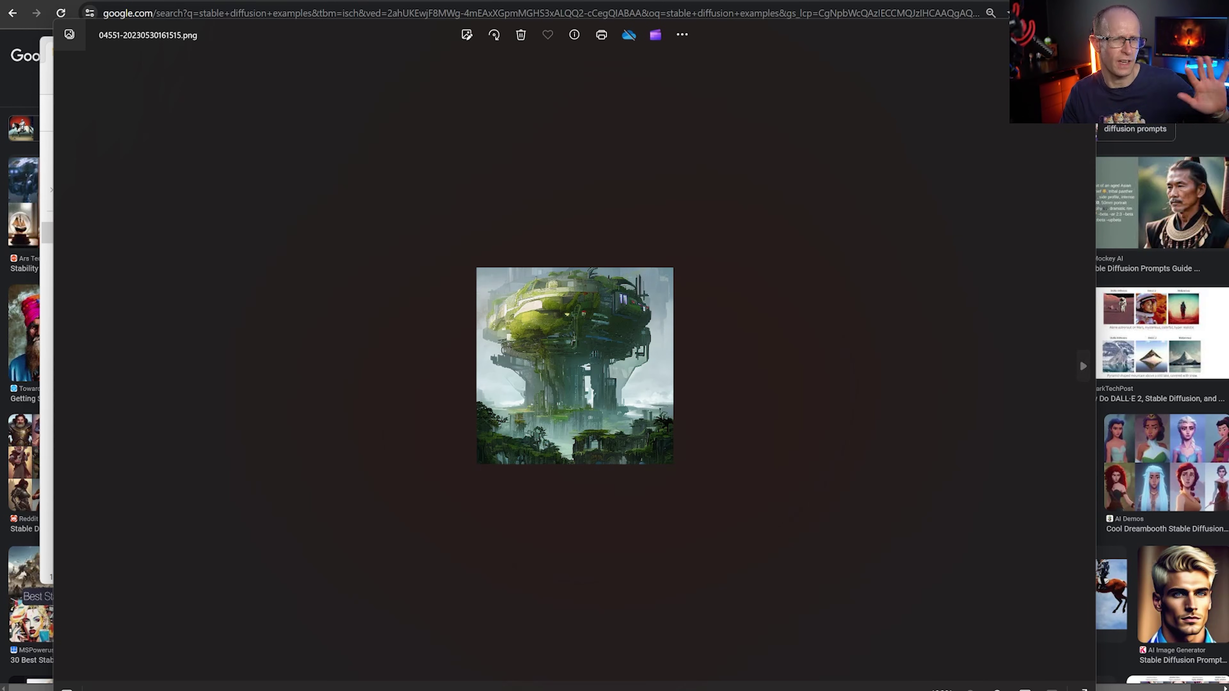
key(alt+F4)
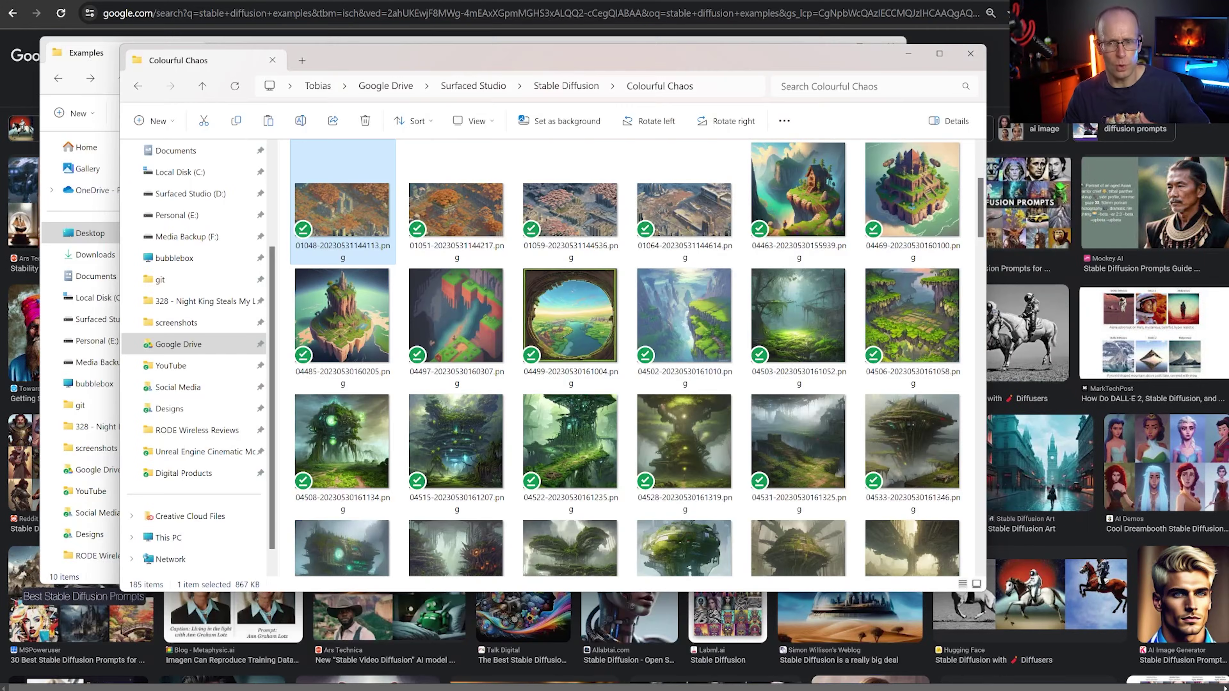
click(887, 61)
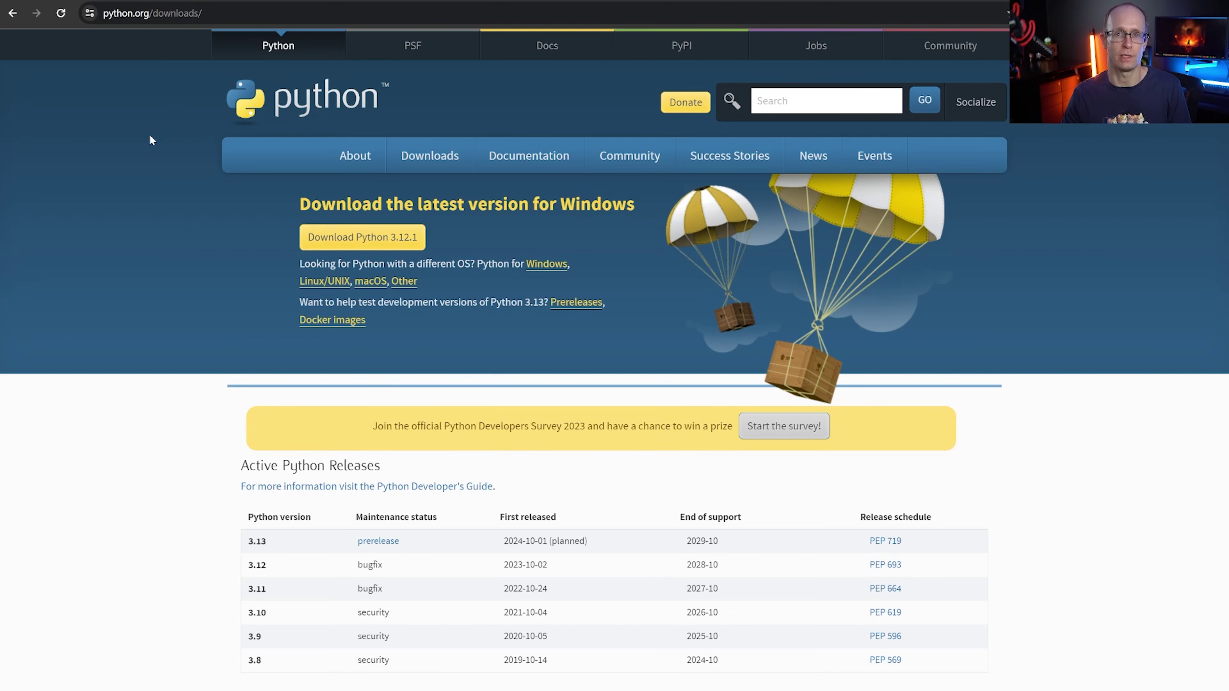
- Select the python.org downloads page address in Chrome's address bar
click(189, 13)
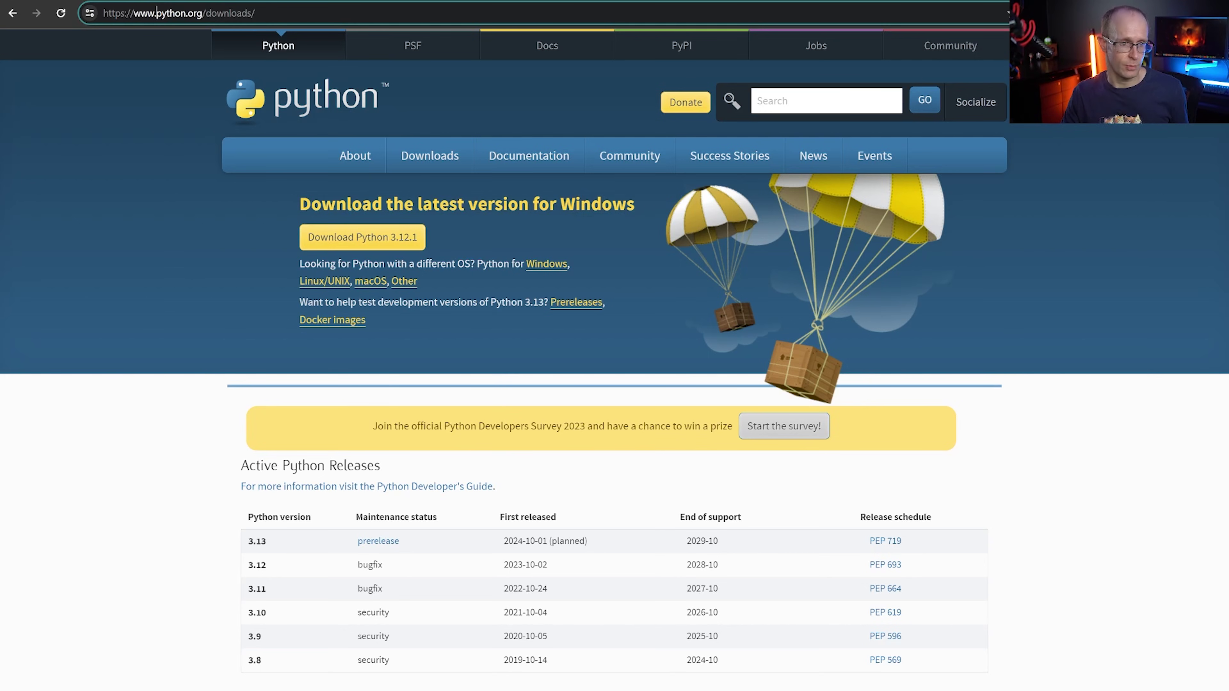
- Download the Python 3.12.1 installer and save it to Desktop\Stable Diffusion
click(393, 243)
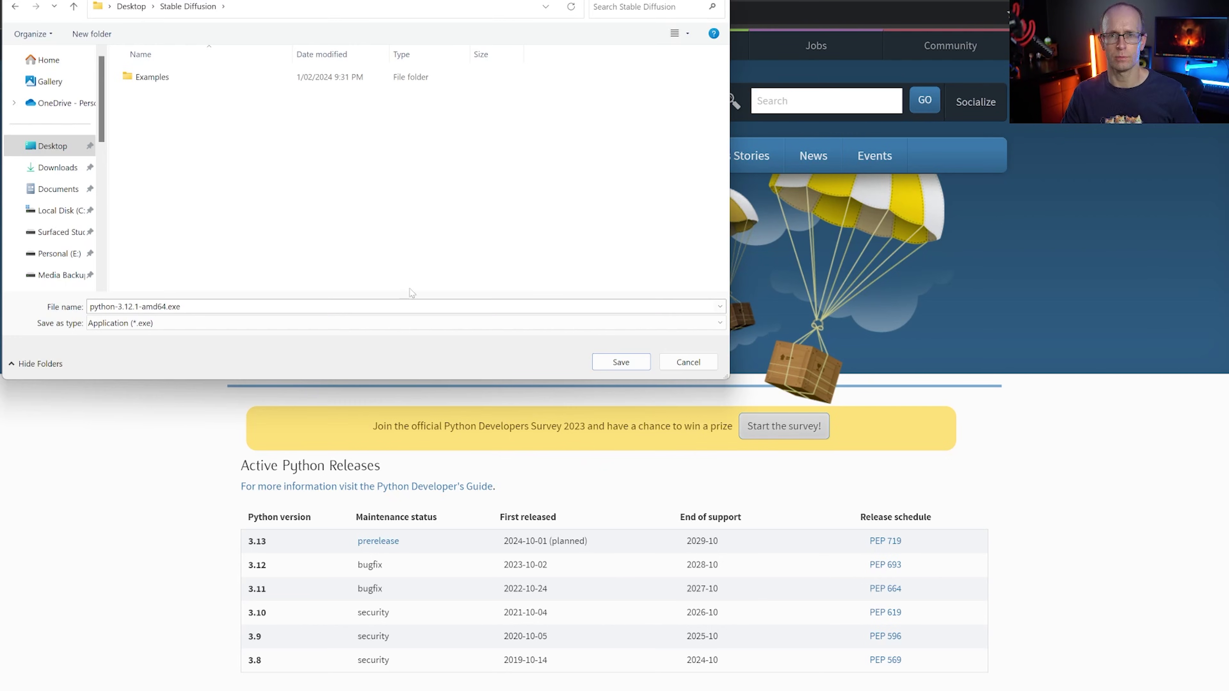
click(622, 362)
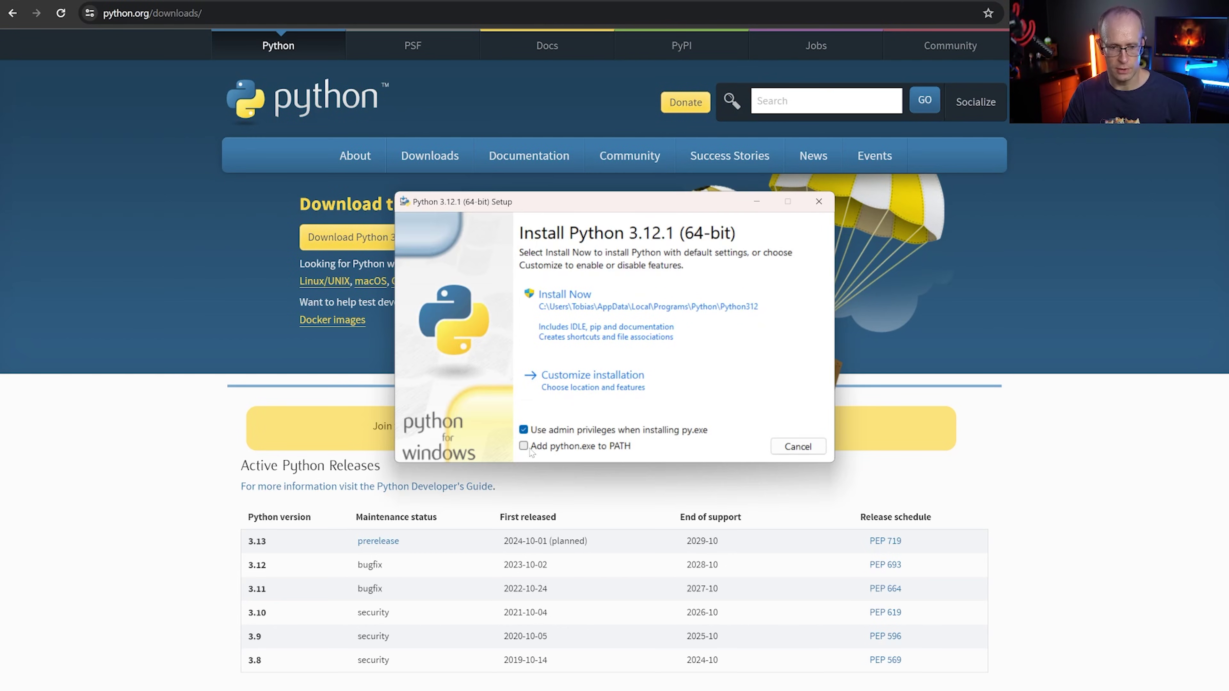
- Tick 'Add python.exe to PATH' and run Install Now for Python 3.12.1
click(523, 445)
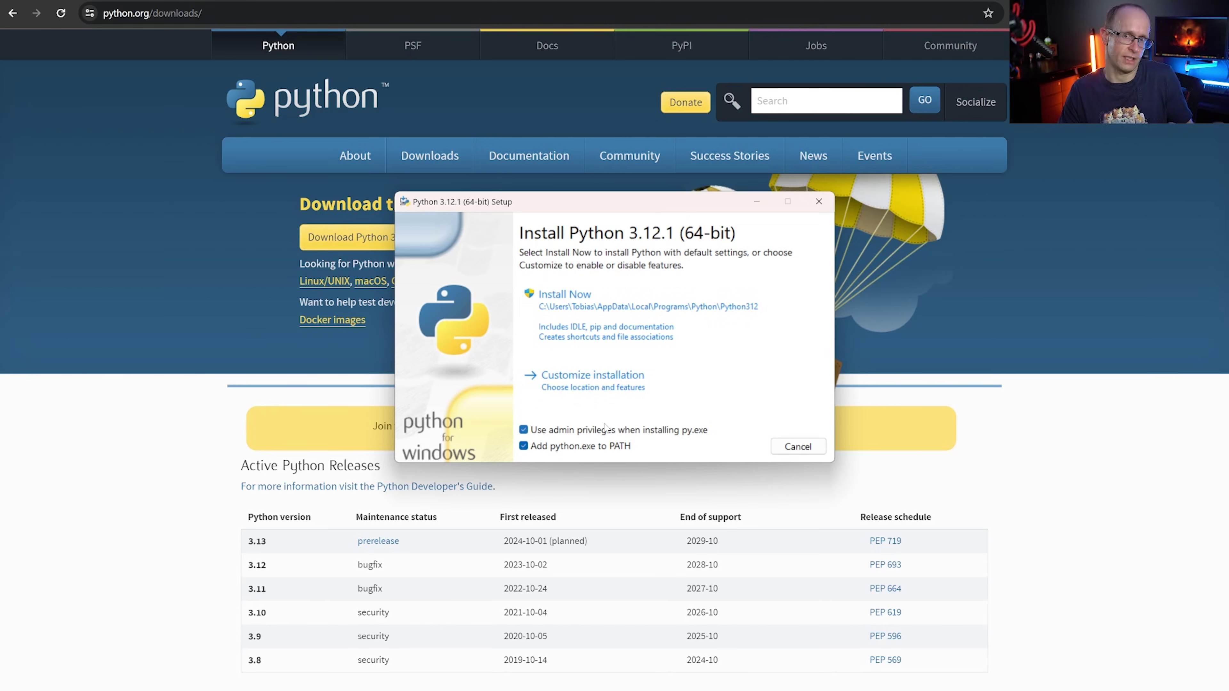
click(596, 301)
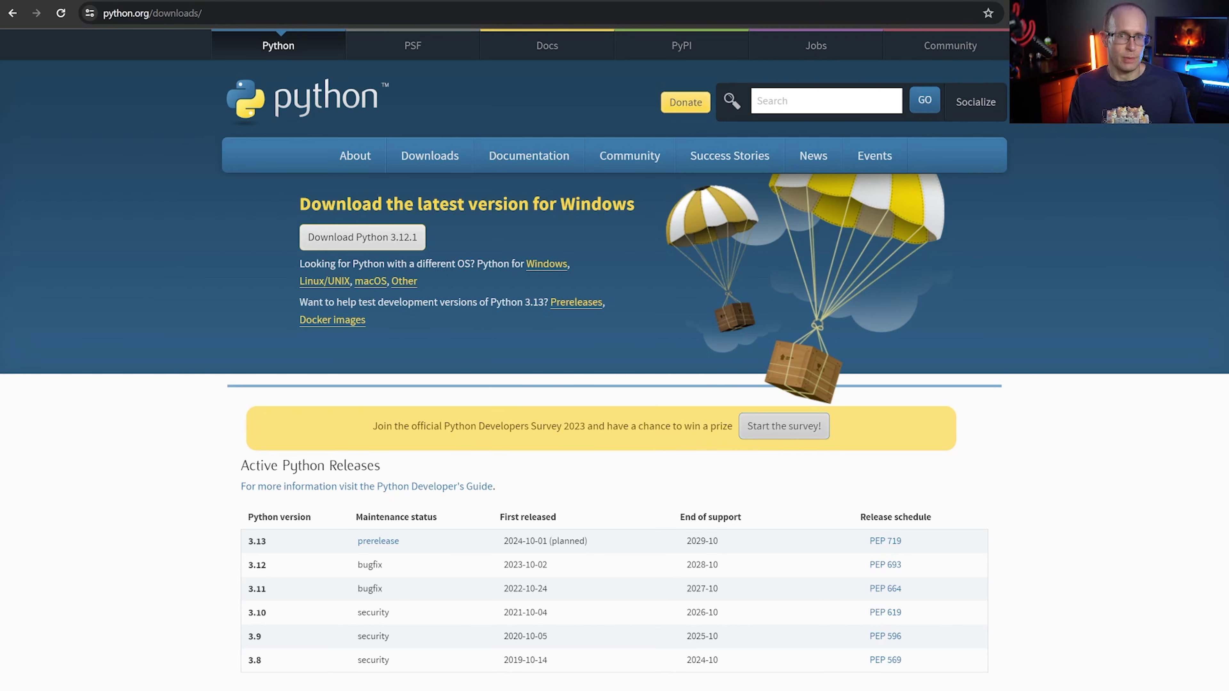
- On stability.ai, find the Stable Diffusion XL card and follow its Download Code link
click(937, 1)
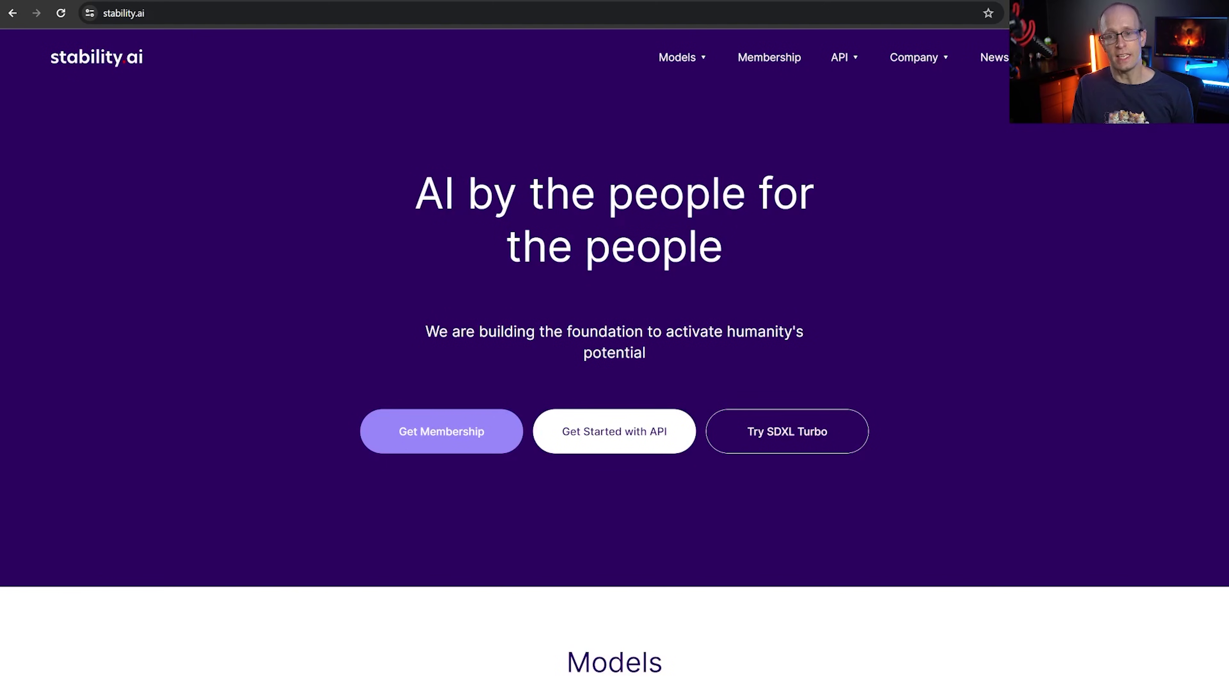
click(237, 6)
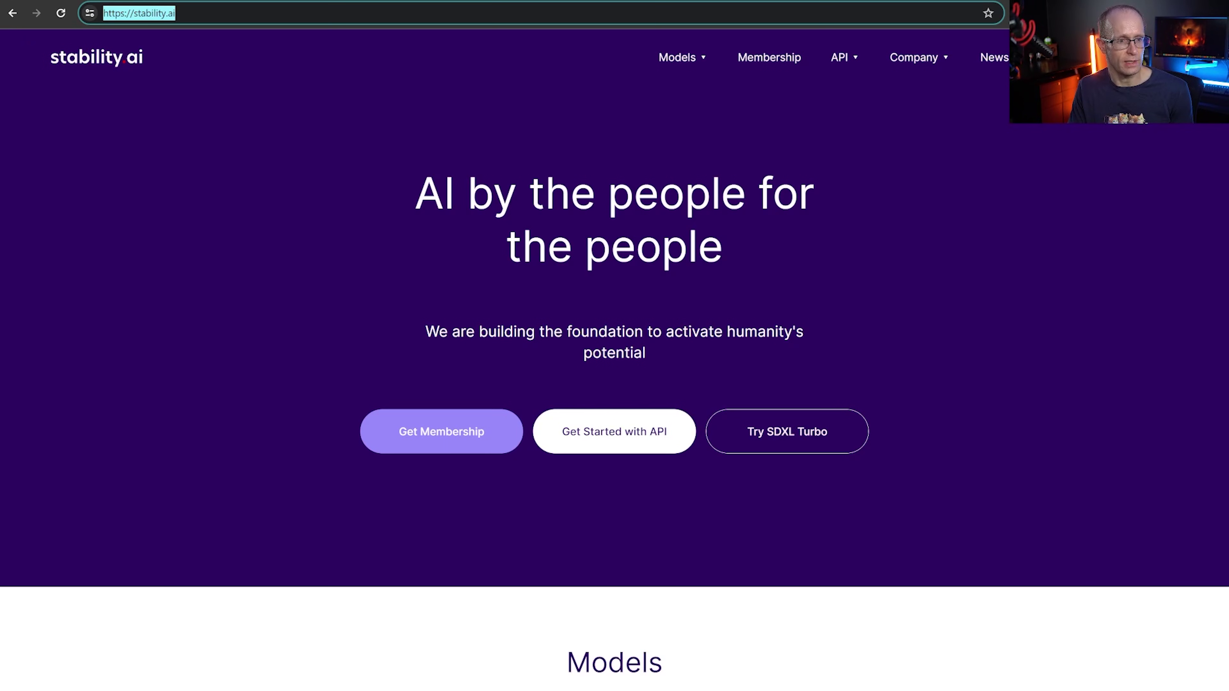
scroll(406, 195, down, 10)
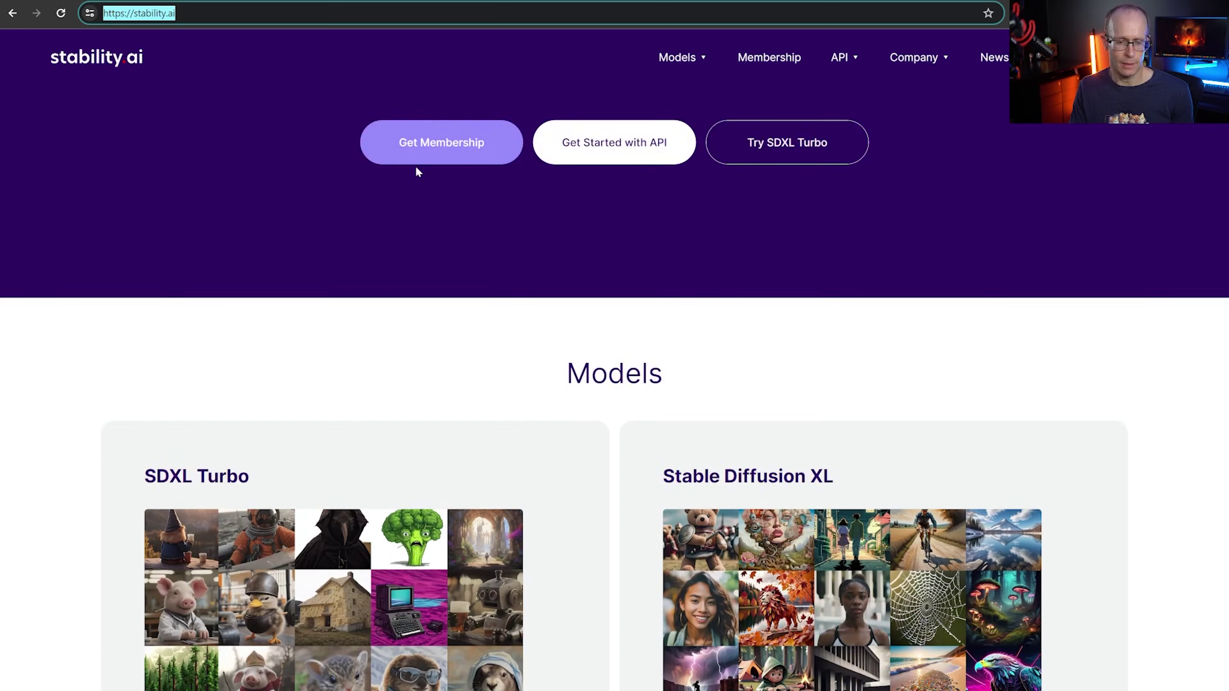
scroll(455, 172, up, 1)
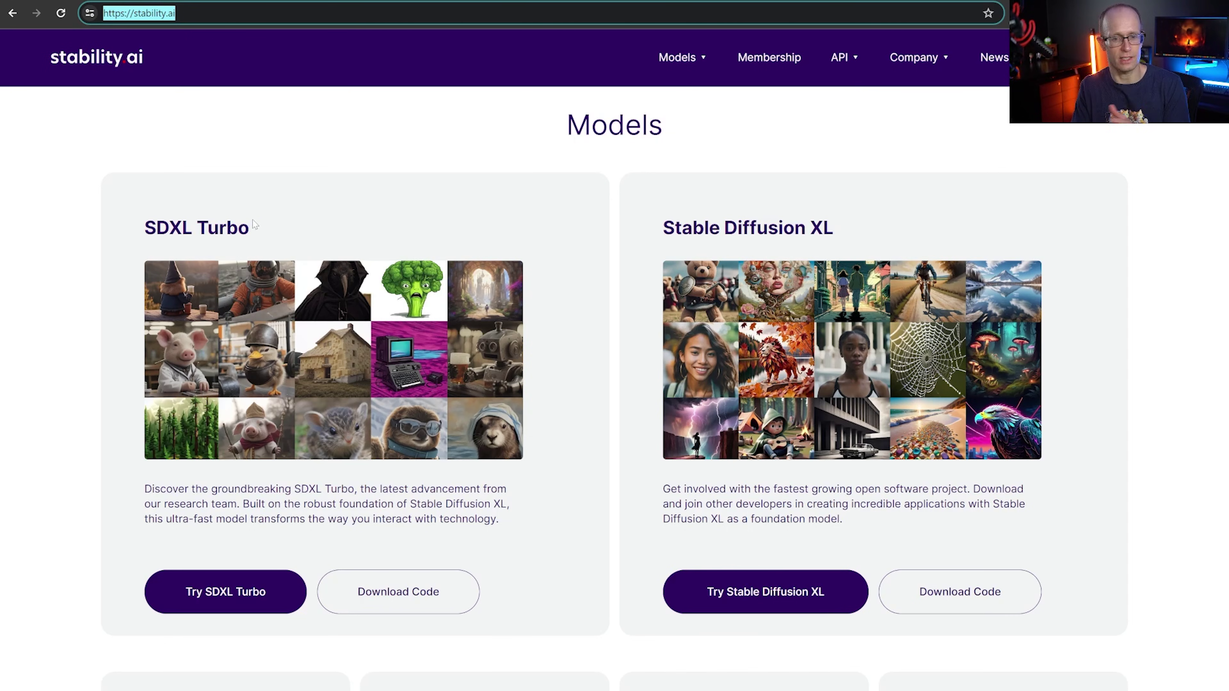
click(584, 201)
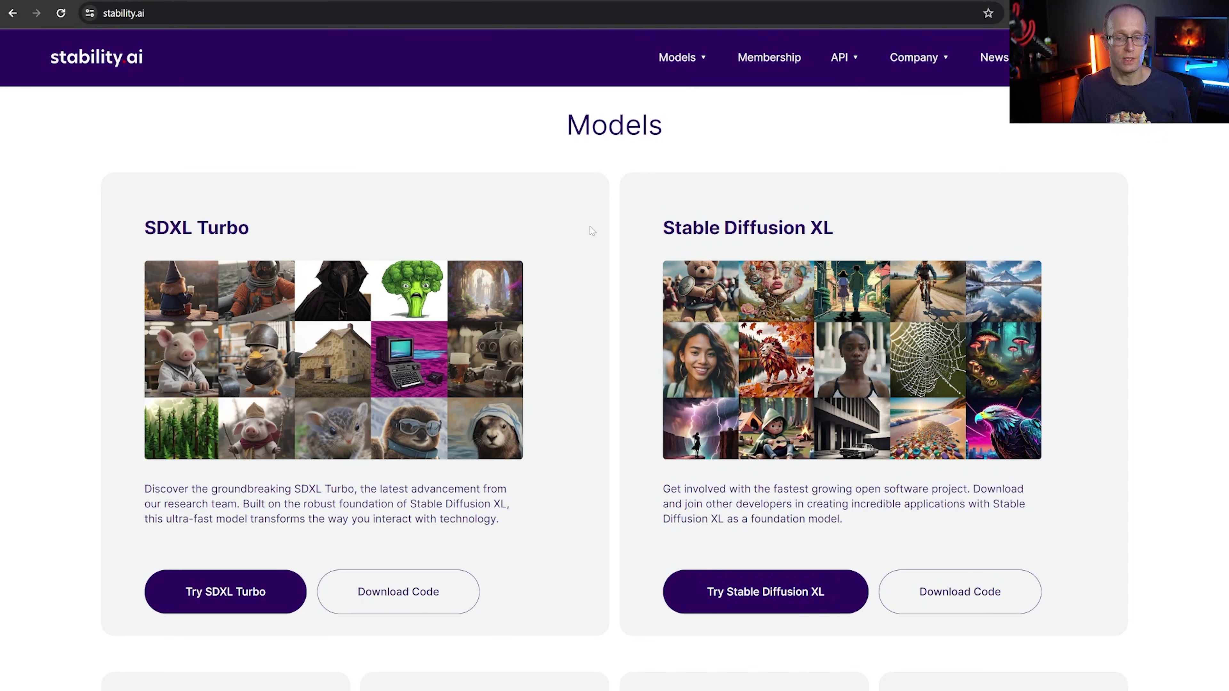
drag(661, 228, 833, 227)
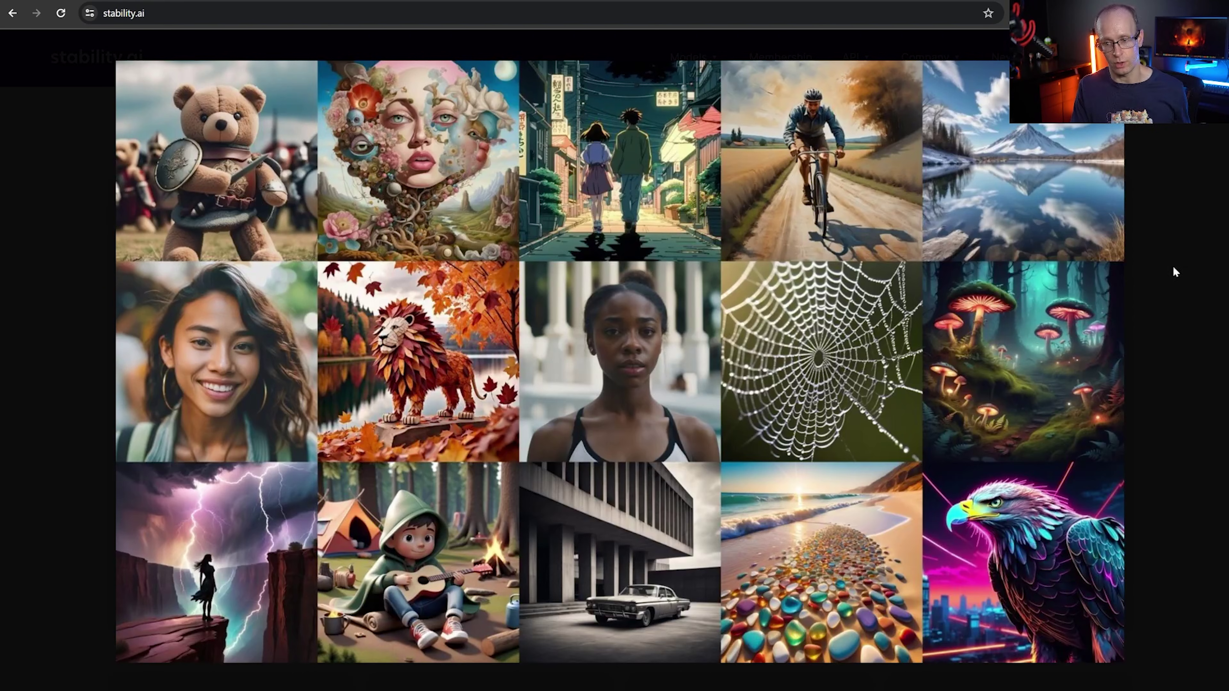
click(1182, 165)
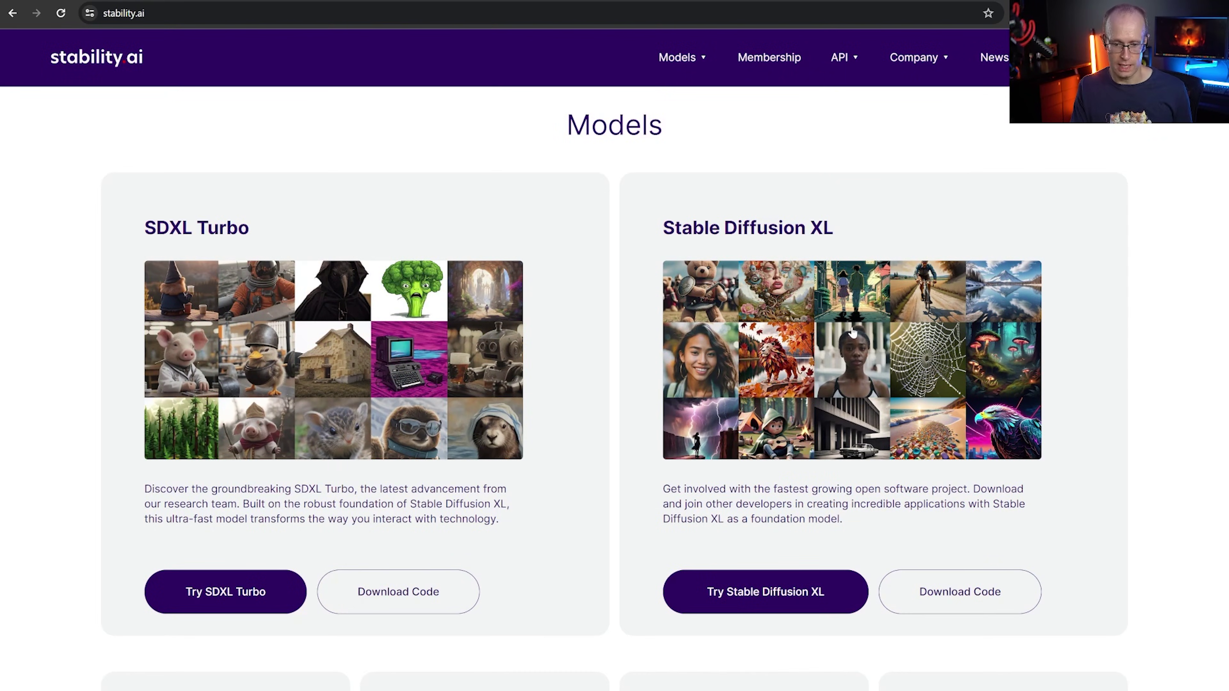
scroll(774, 478, down, 3)
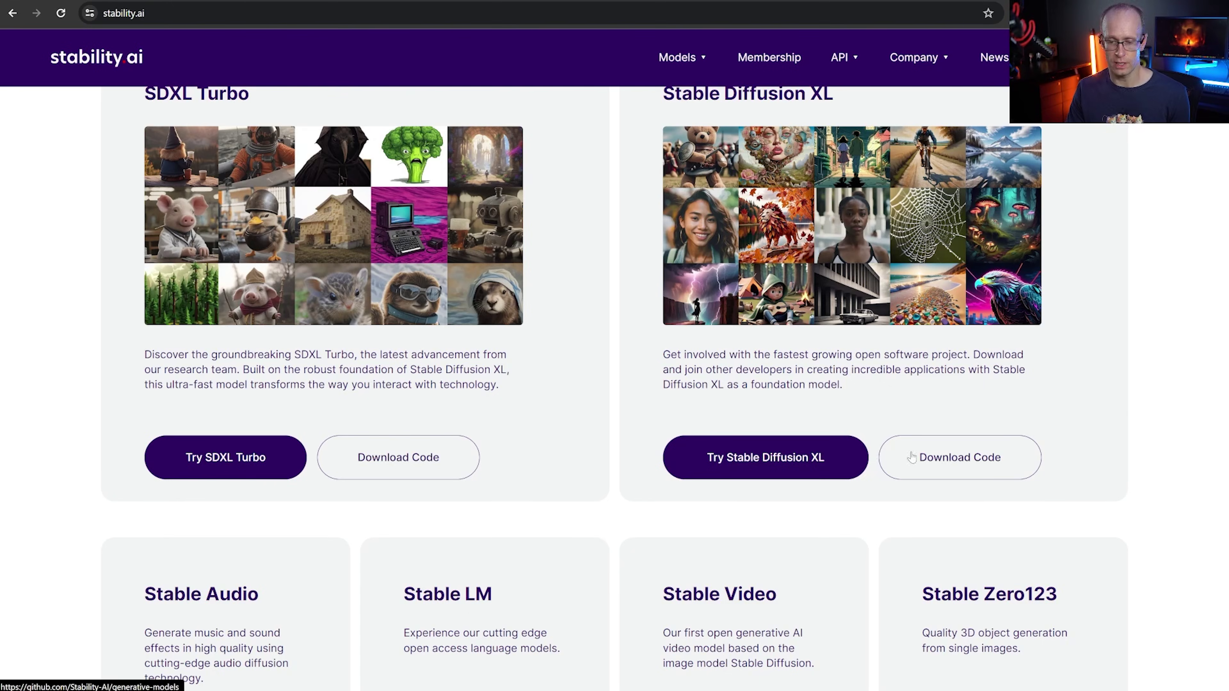
click(988, 467)
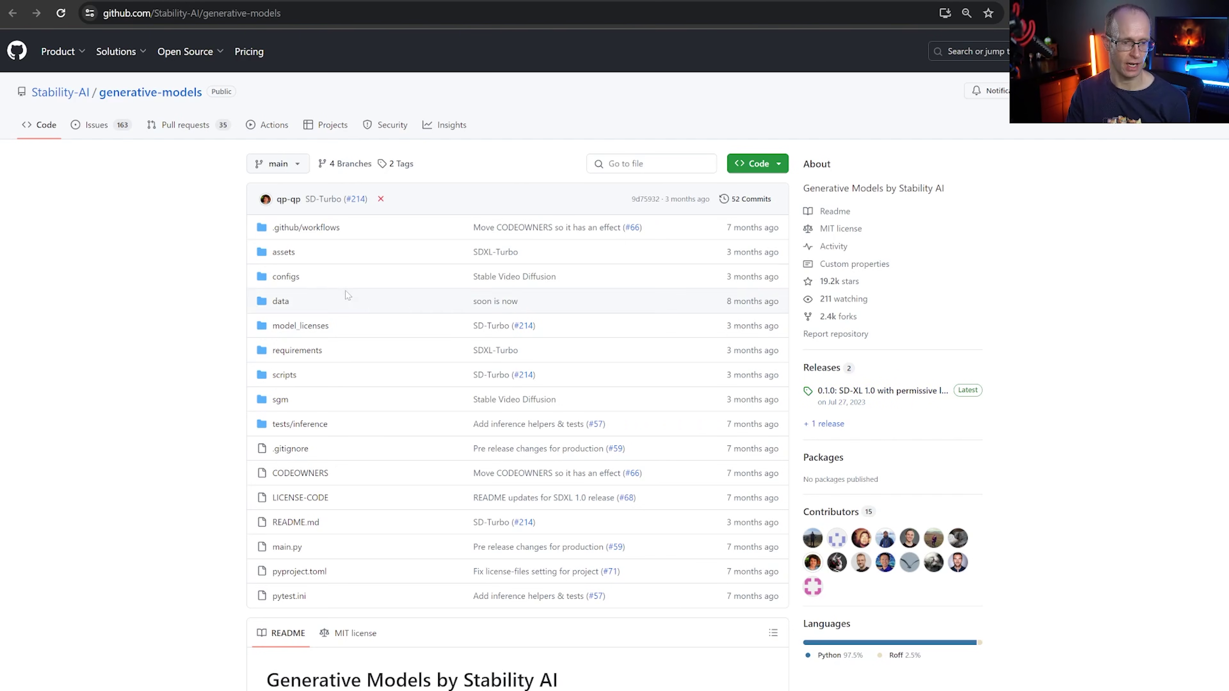
- Scroll the generative-models README to the July 26, 2023 entry and open SDXL-base-1.0
scroll(306, 310, down, 3)
scroll(306, 310, down, 5)
scroll(341, 310, down, 2)
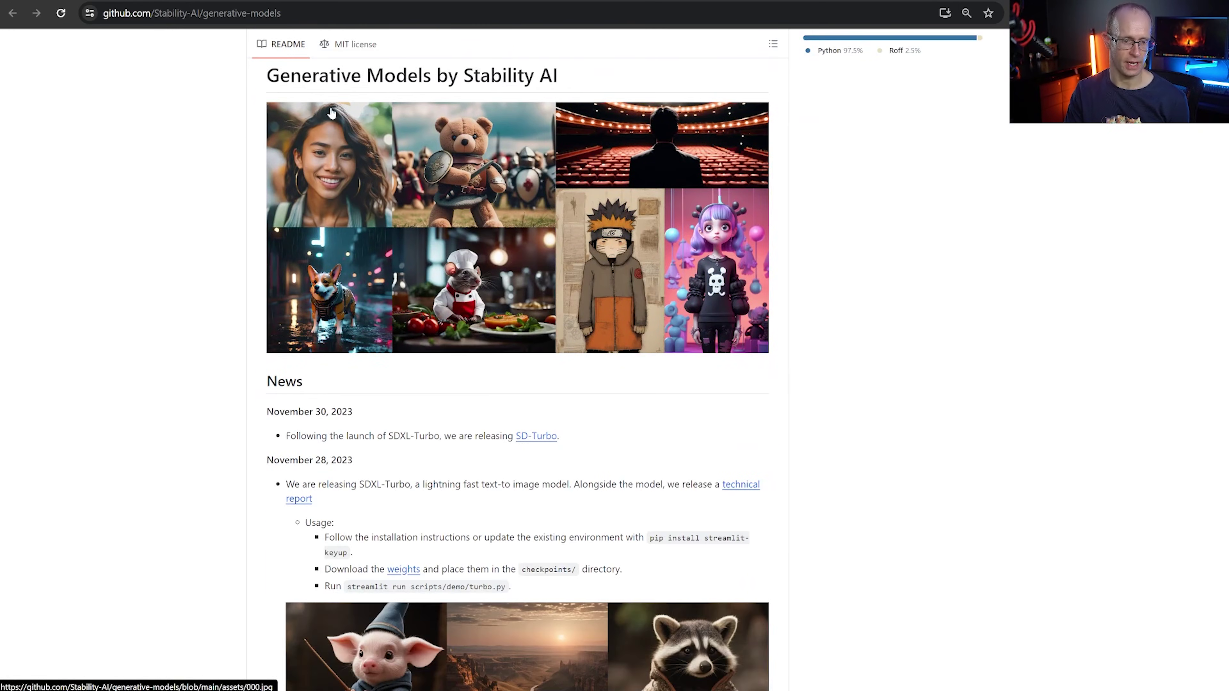
scroll(448, 192, down, 12)
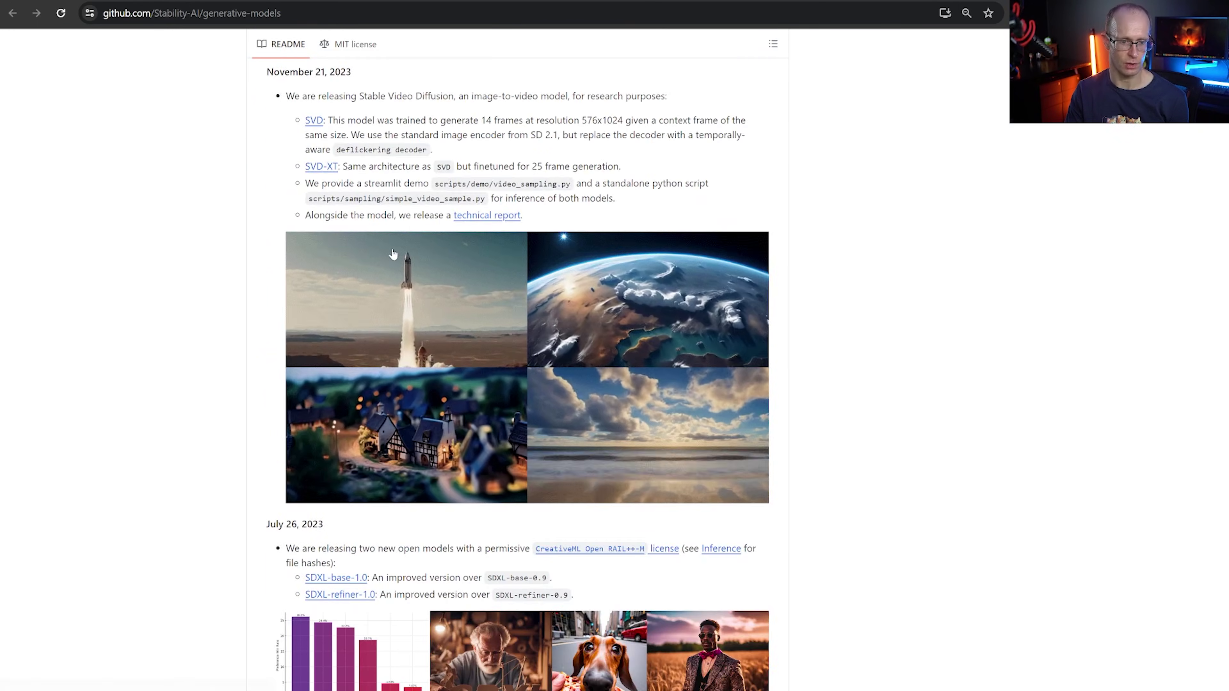
scroll(393, 255, down, 1)
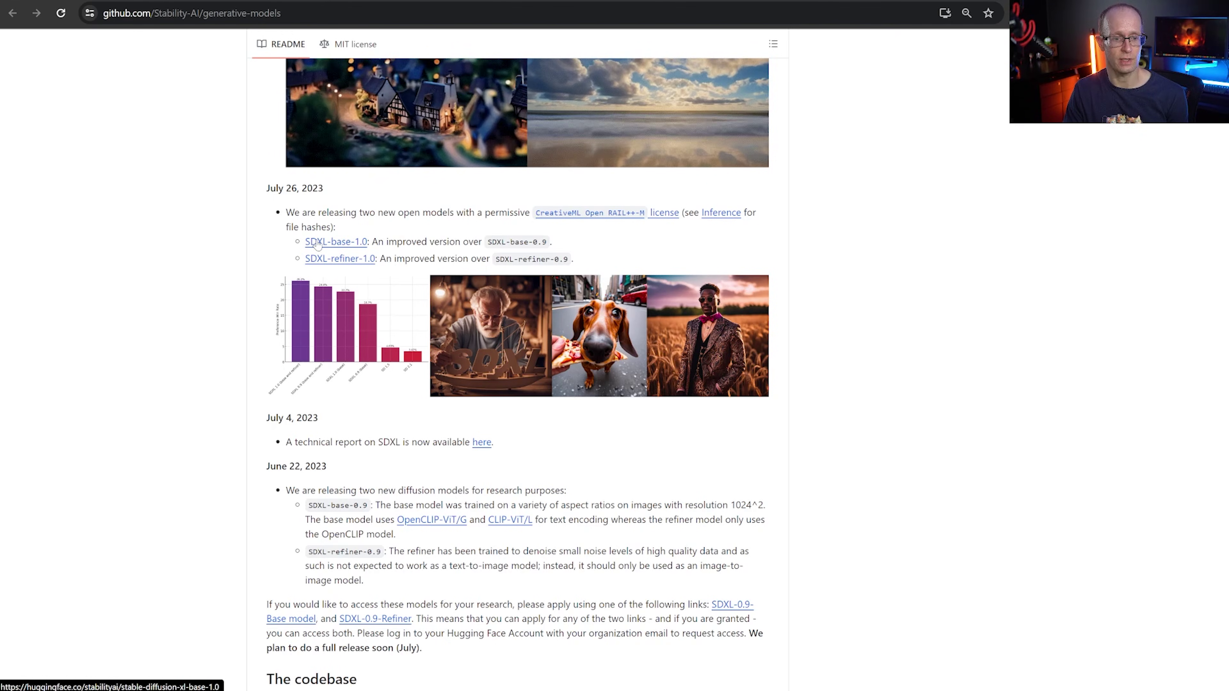
click(350, 243)
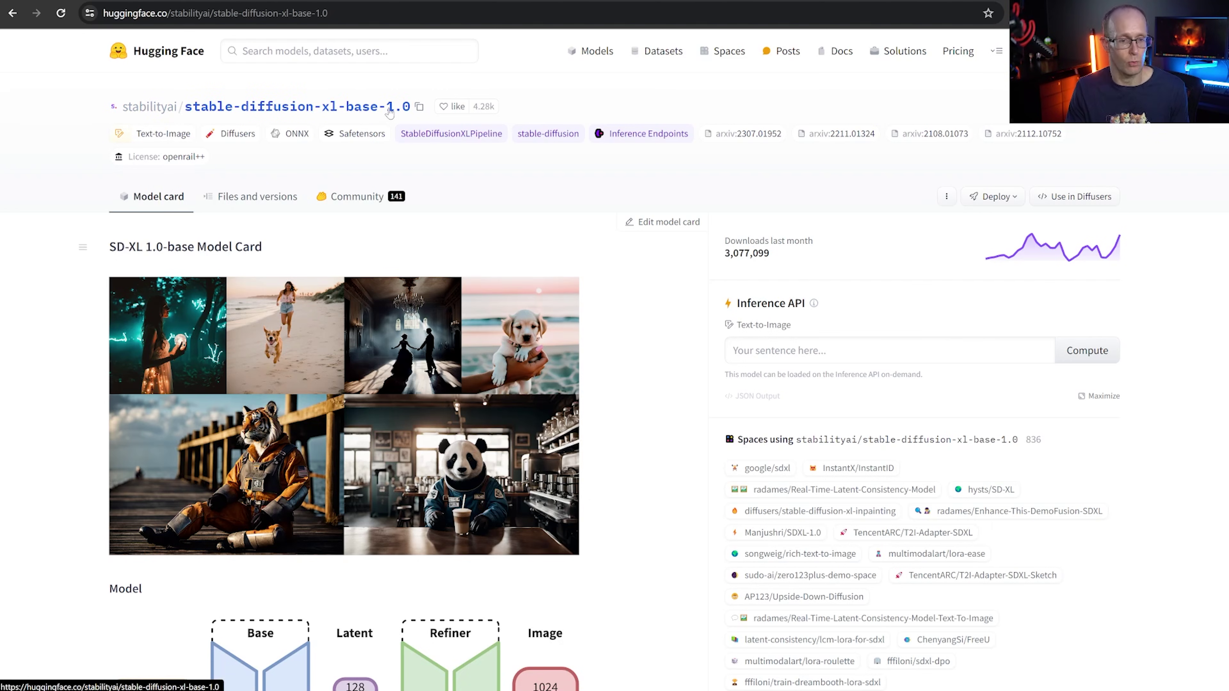
- Scroll through the SDXL-base-1.0 model card and return to its top
scroll(380, 311, down, 1)
scroll(380, 310, down, 10)
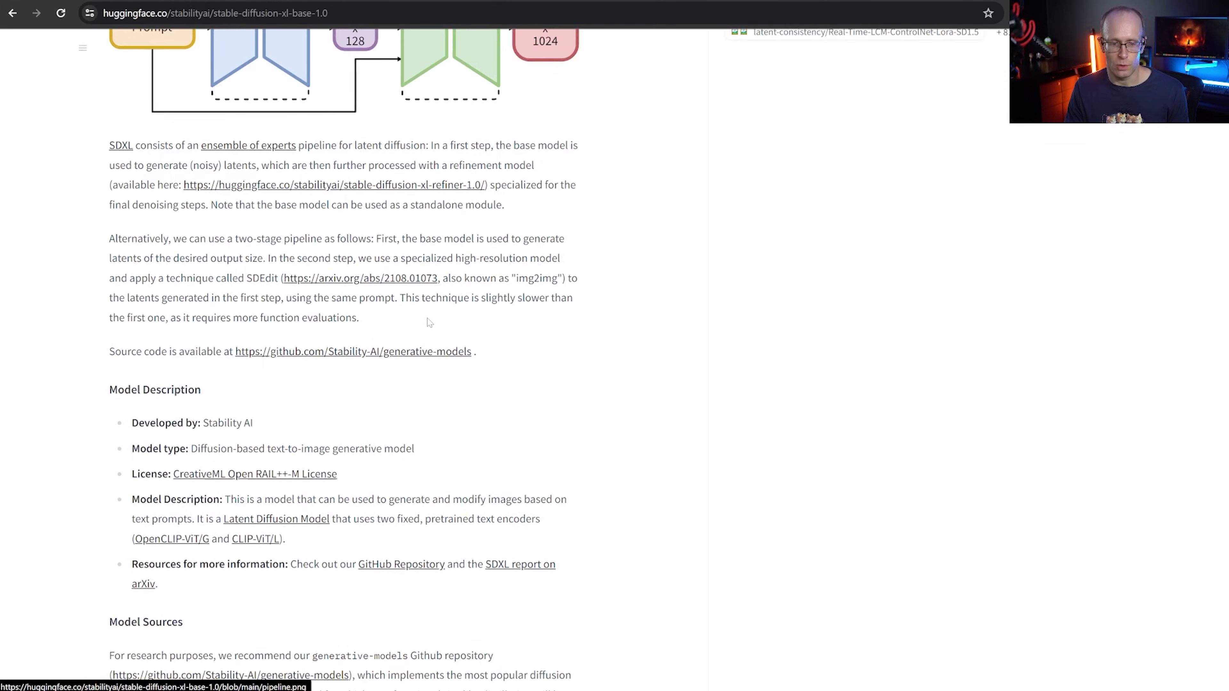
scroll(445, 421, up, 4)
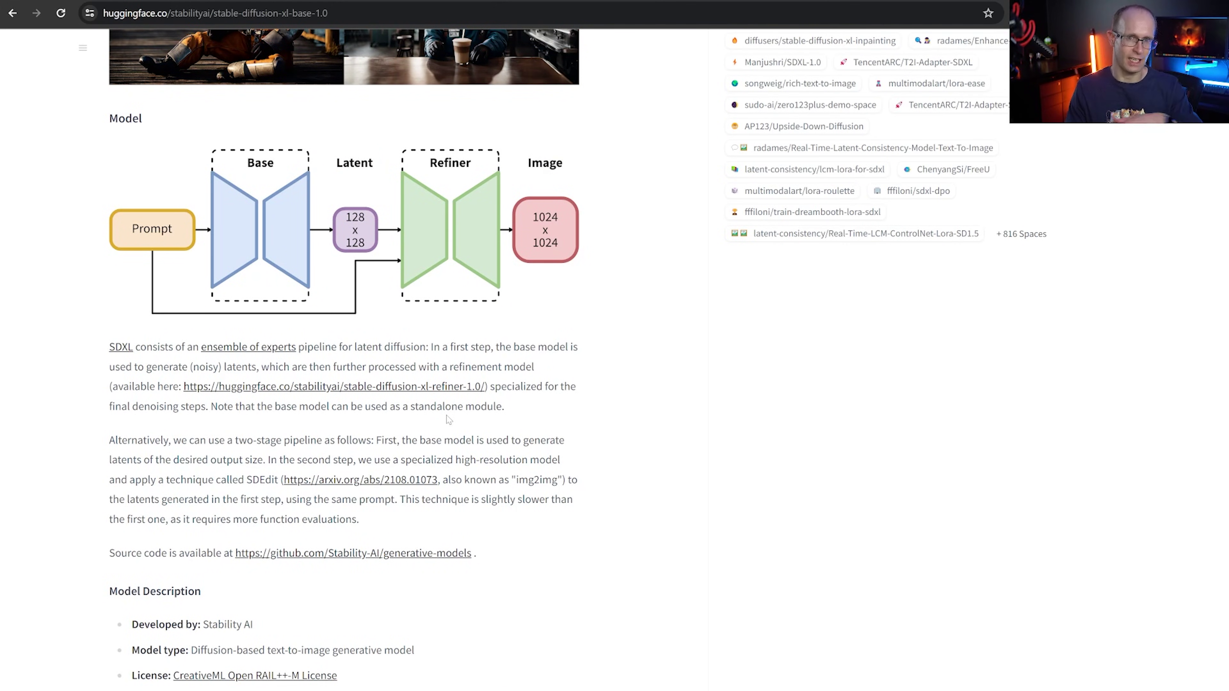
scroll(448, 420, down, 12)
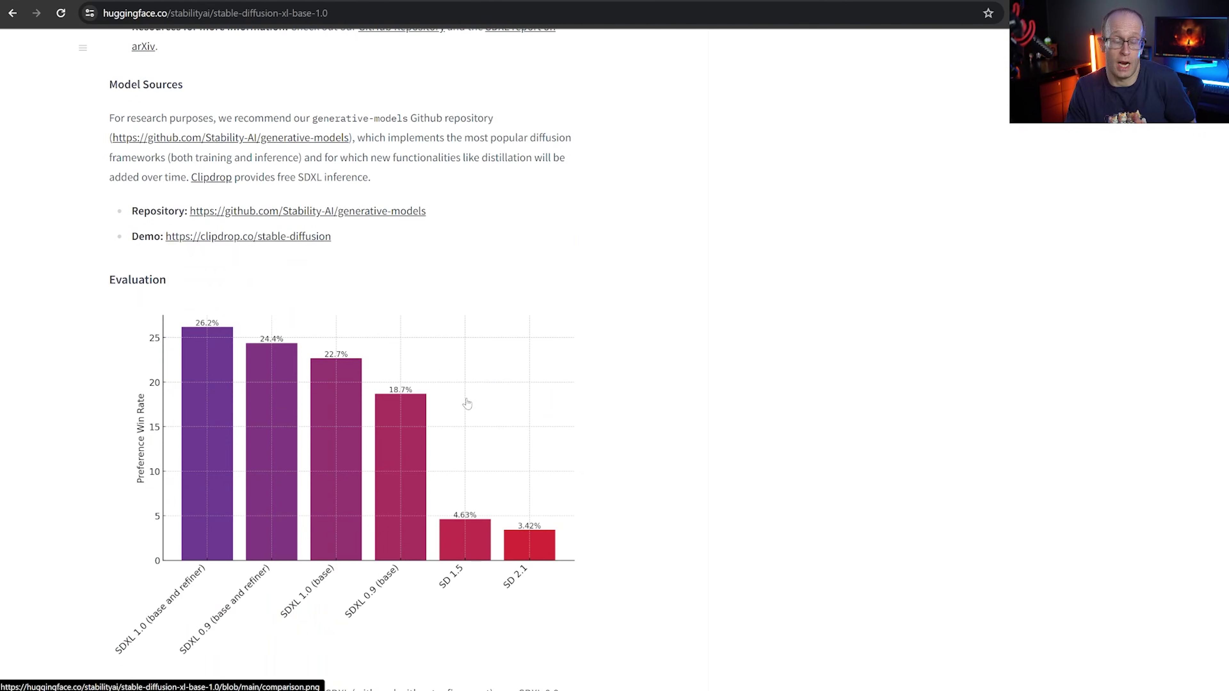
scroll(480, 417, up, 12)
scroll(450, 450, up, 10)
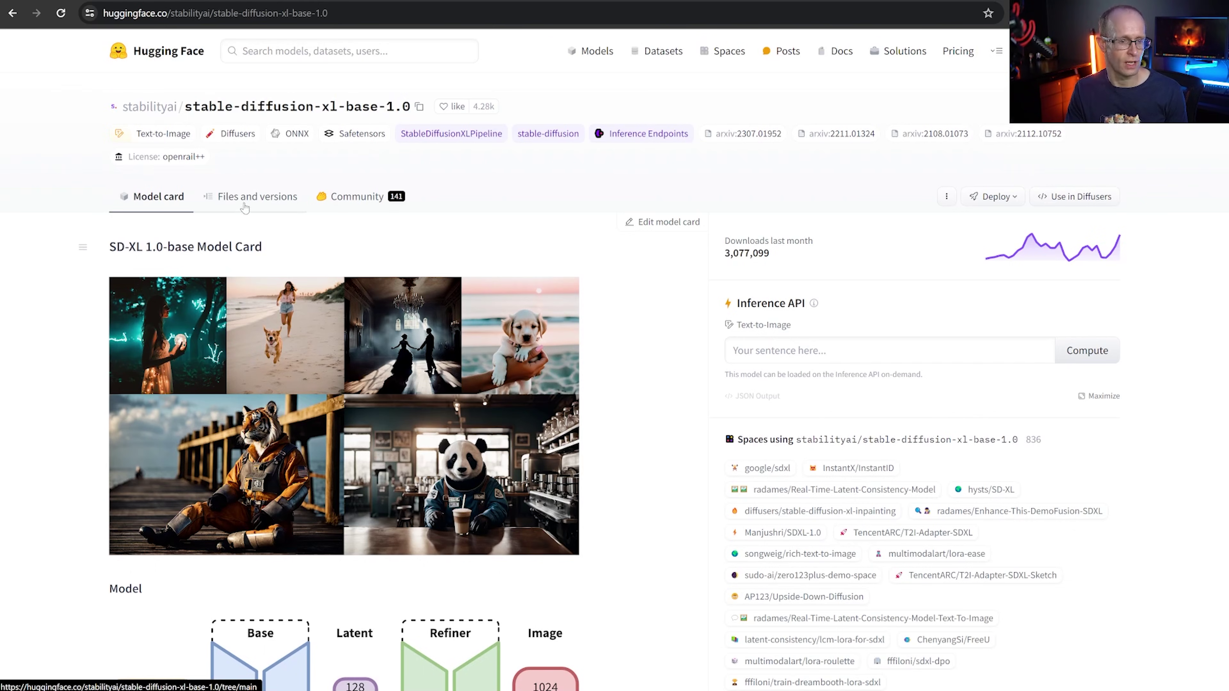
- From Files and versions, save sd_xl_base_1.0_0.9vae.safetensors into Desktop\Stable Diffusion
click(205, 205)
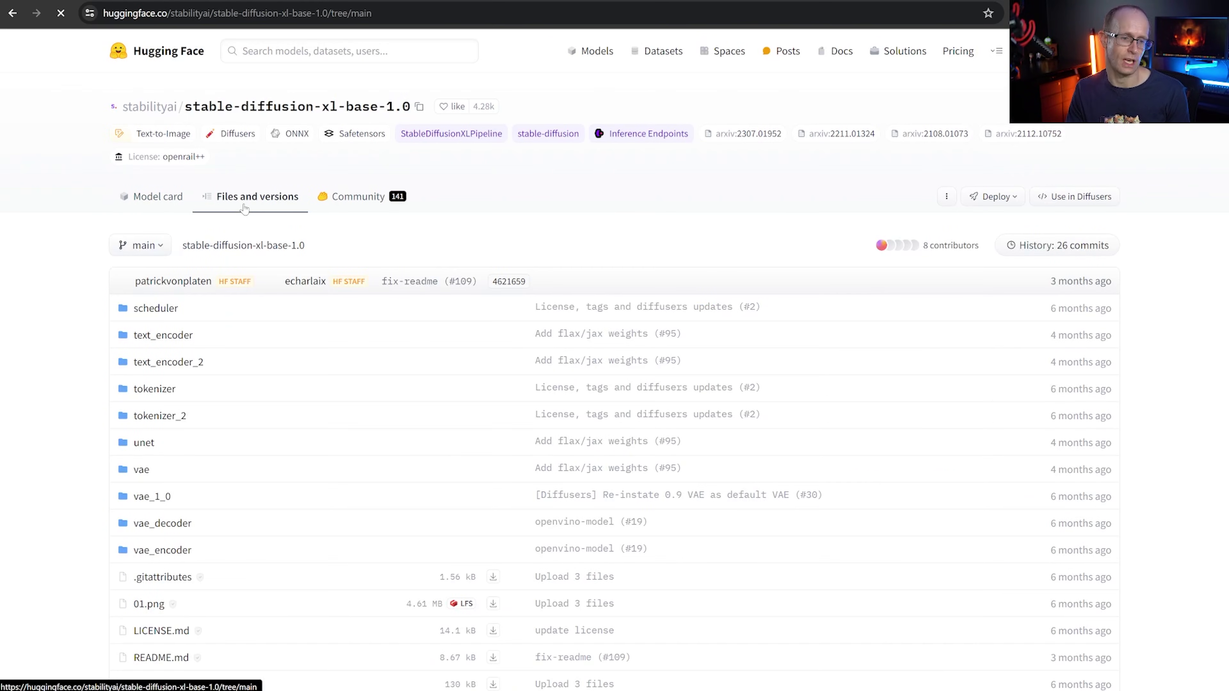
scroll(237, 248, down, 4)
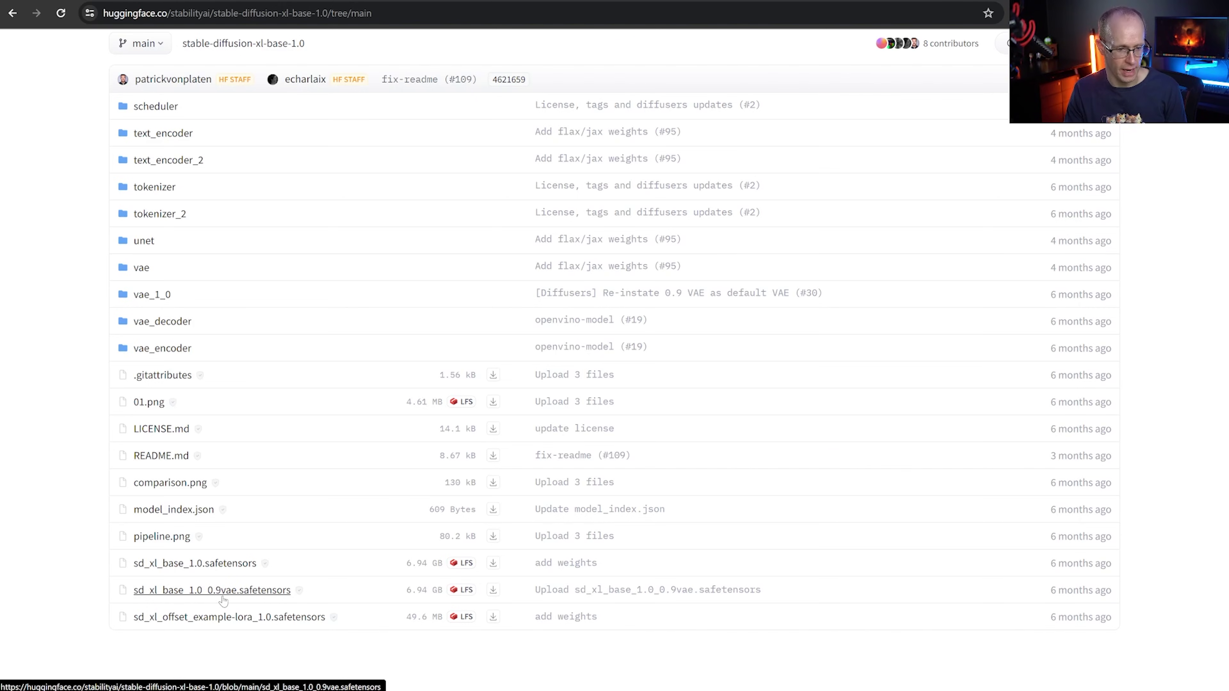
click(493, 590)
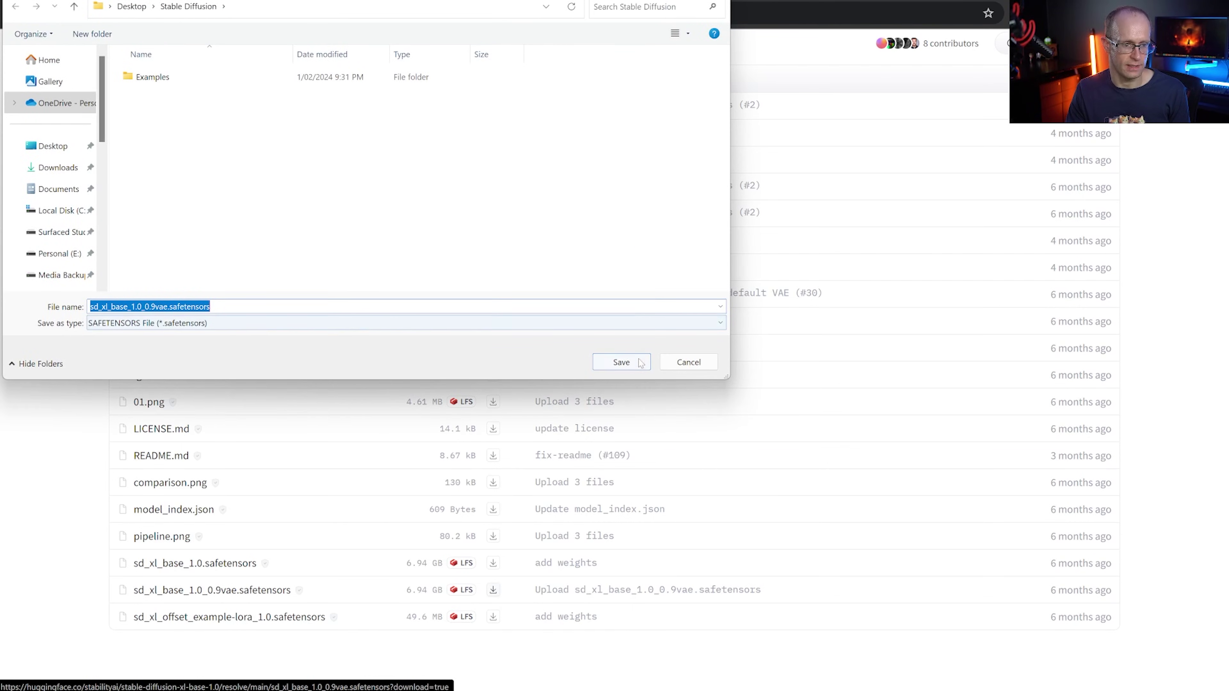
click(624, 363)
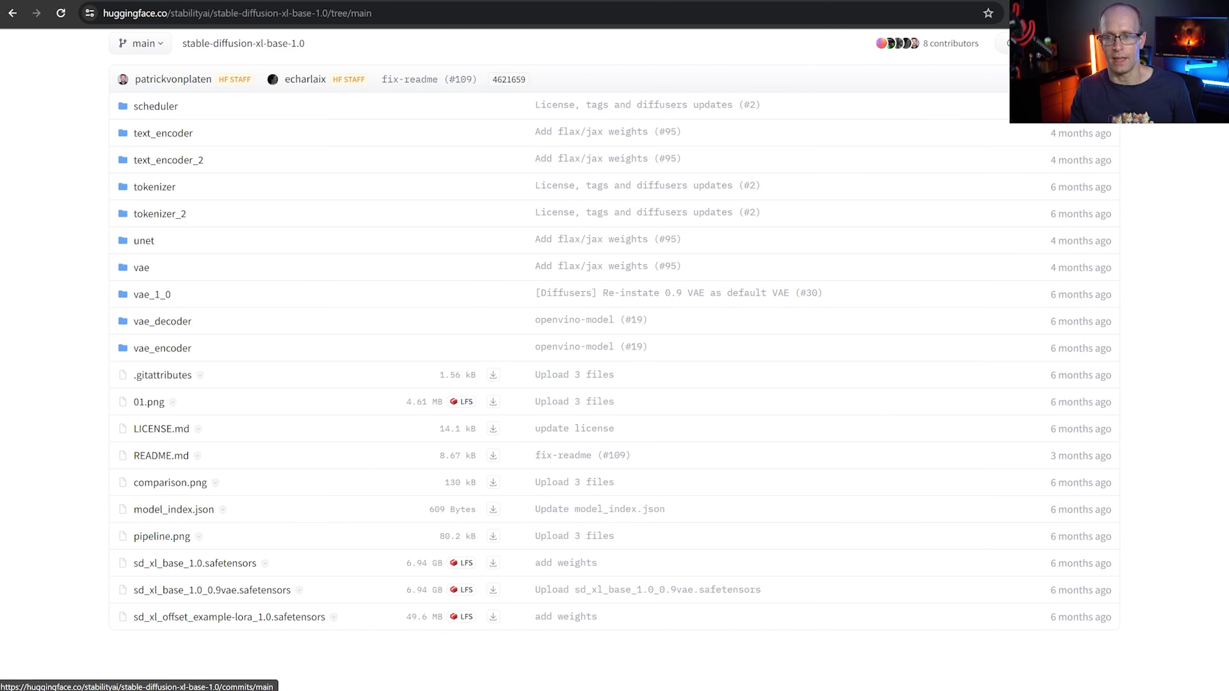
- Search the web for 'stable diffusion ui' and open the Stable Diffusion web UI repository
key(ctrl+t)
text(stable diffusi)
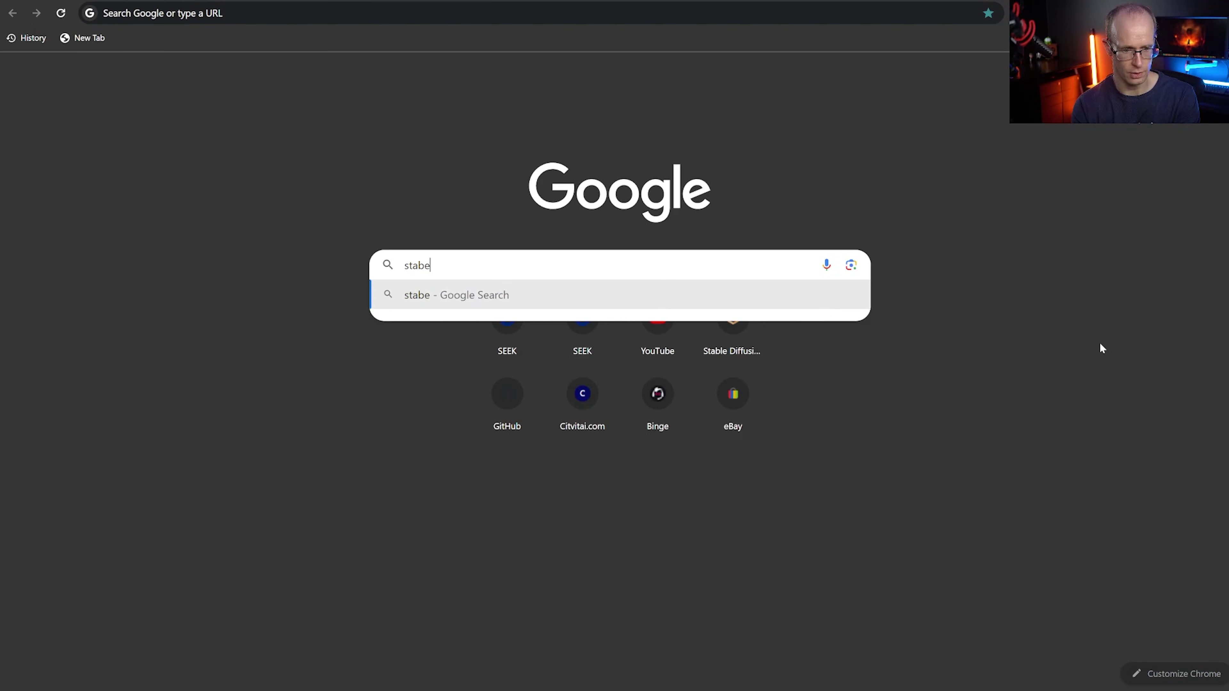
text(on ui)
key(Return)
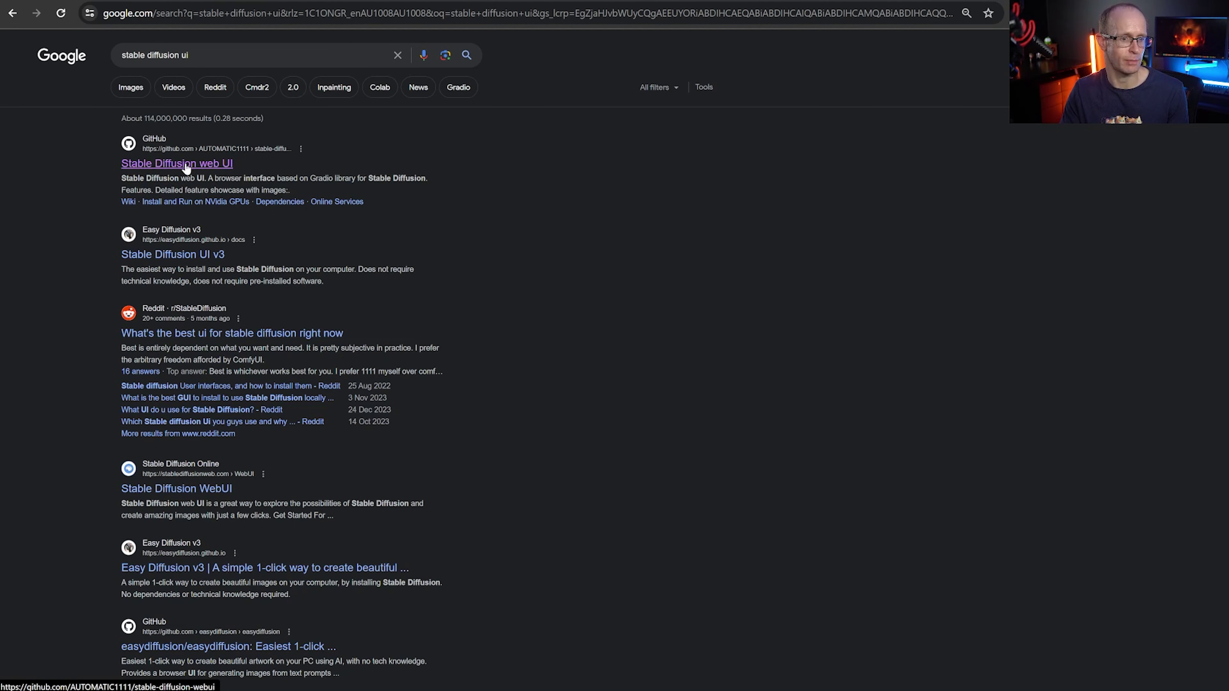
click(206, 167)
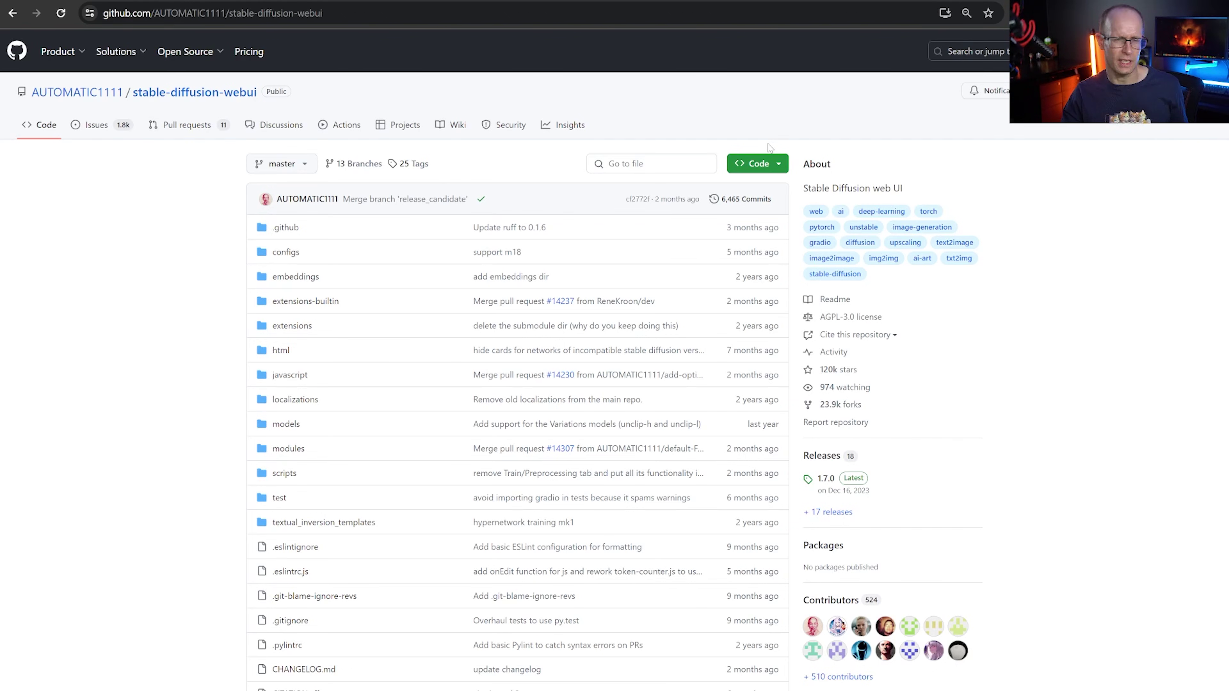
- Download the repository ZIP and save it to Desktop\Stable Diffusion
click(778, 169)
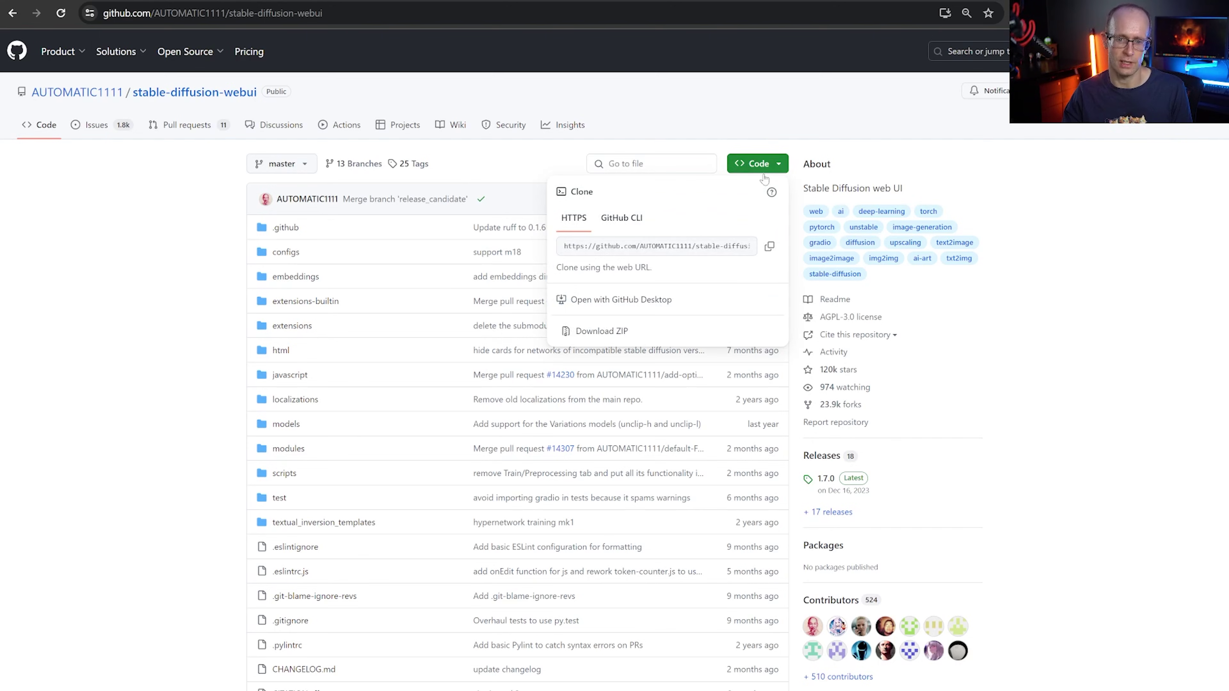
click(614, 337)
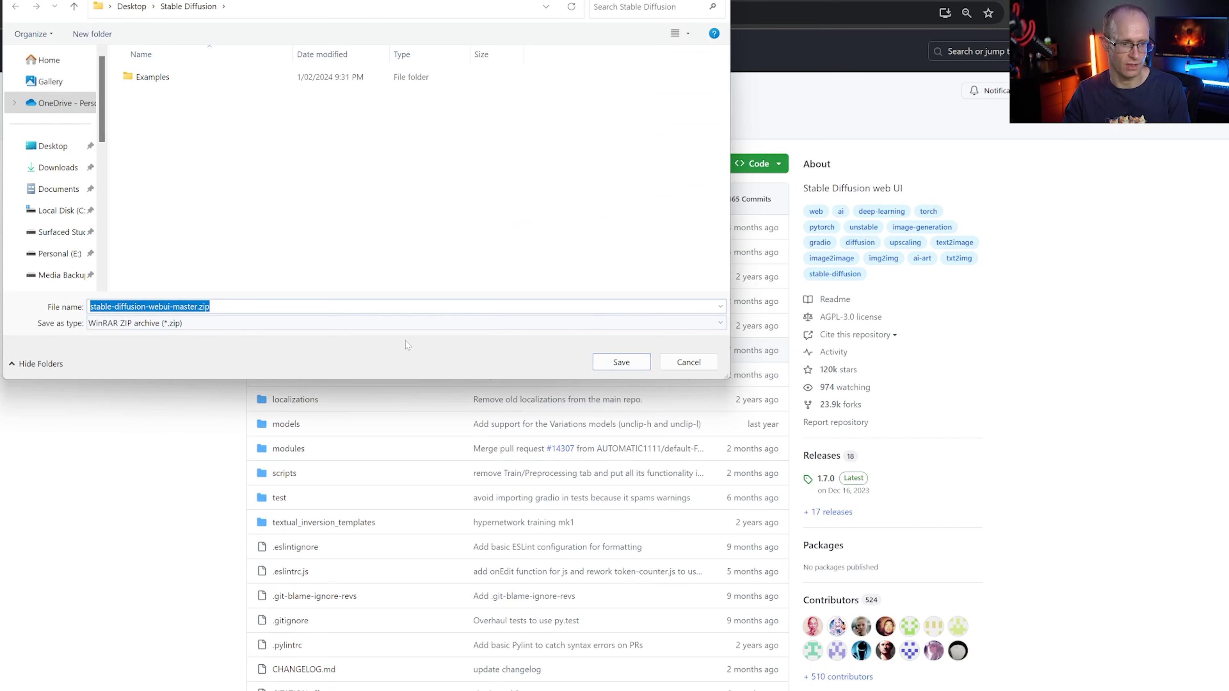
click(634, 366)
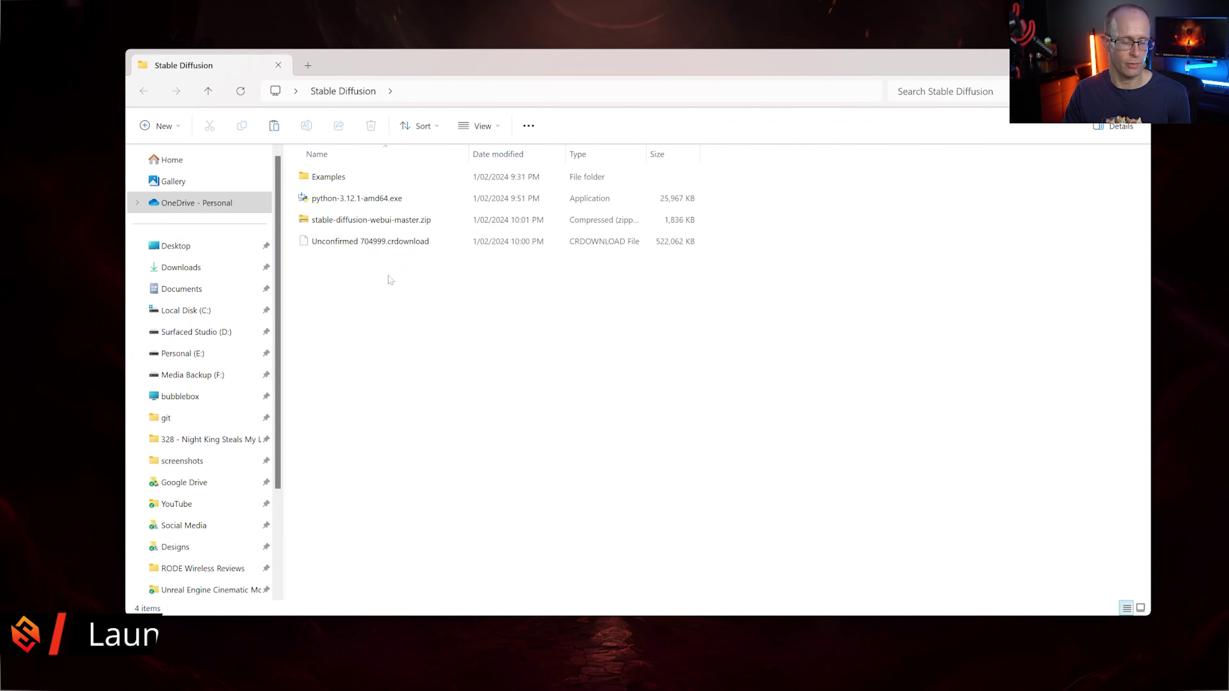
- Extract the web UI zip to 'stable-diffusion-webui-master\' and open the inner stable-diffusion-webui-master folder
click(328, 218)
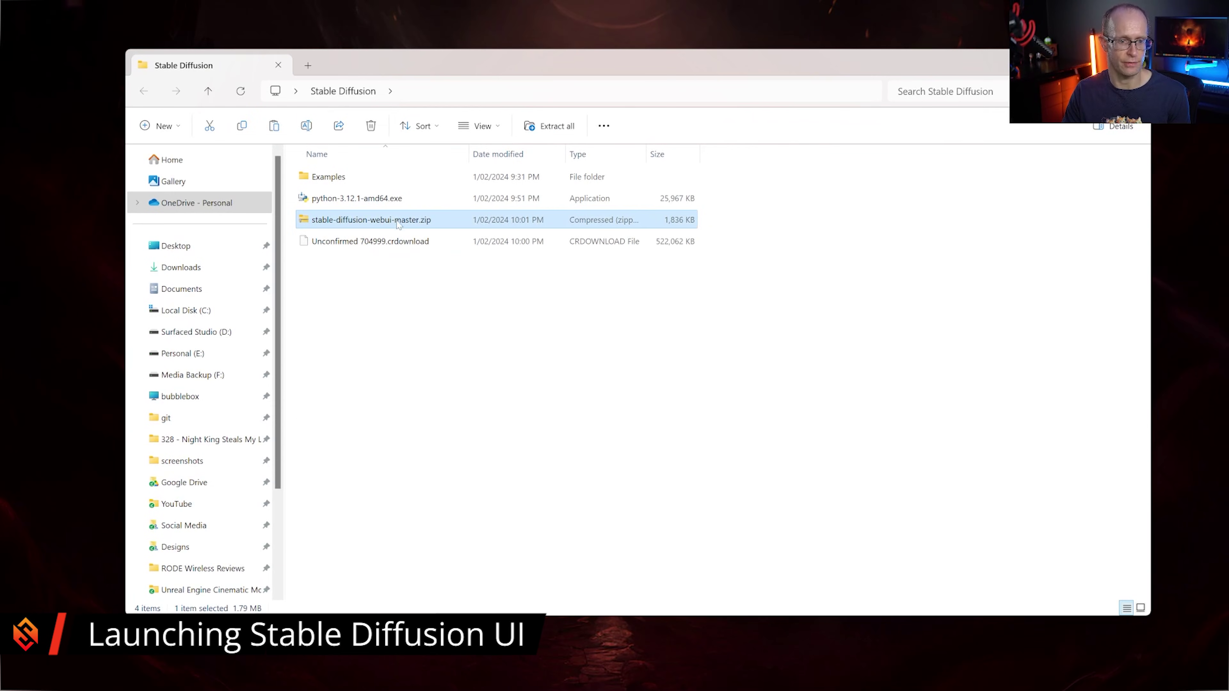
right_click(377, 223)
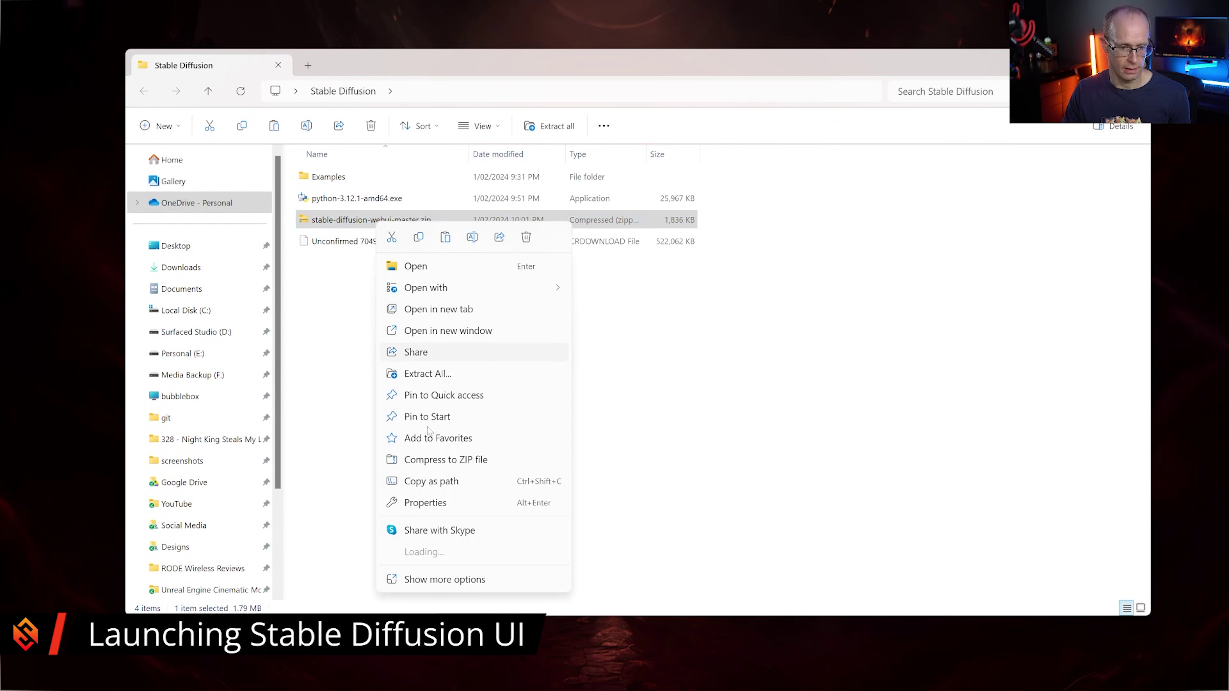
mouse_move(438, 575)
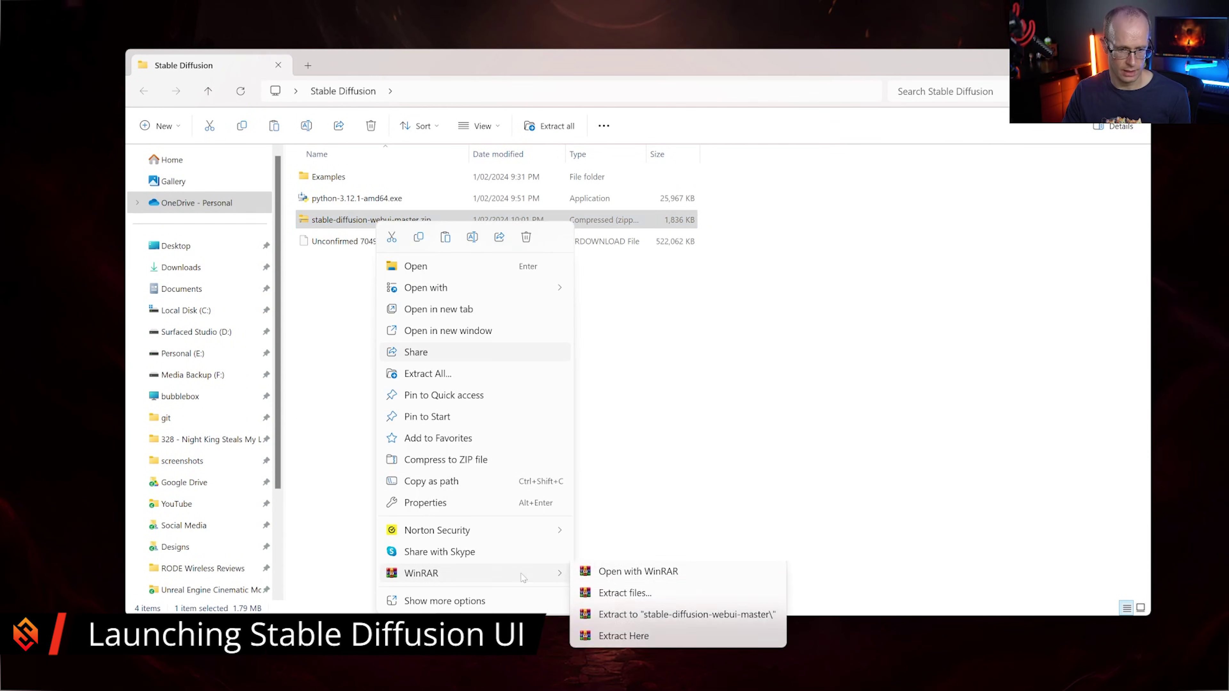
click(725, 620)
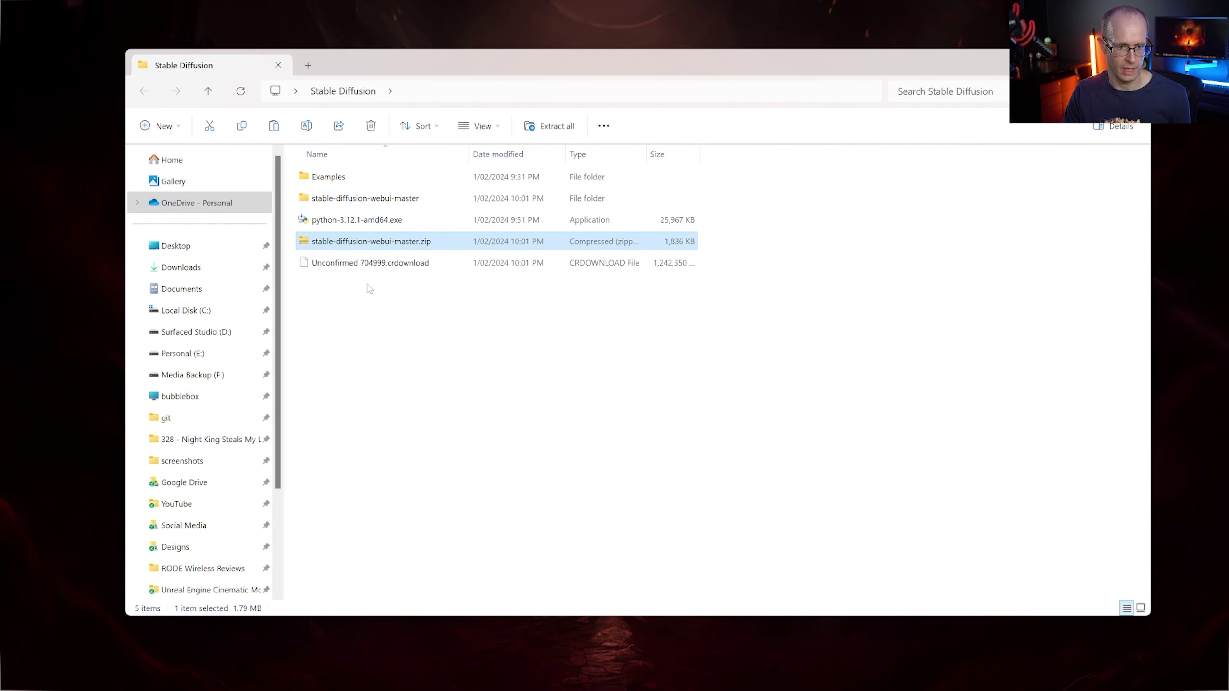
click(336, 199)
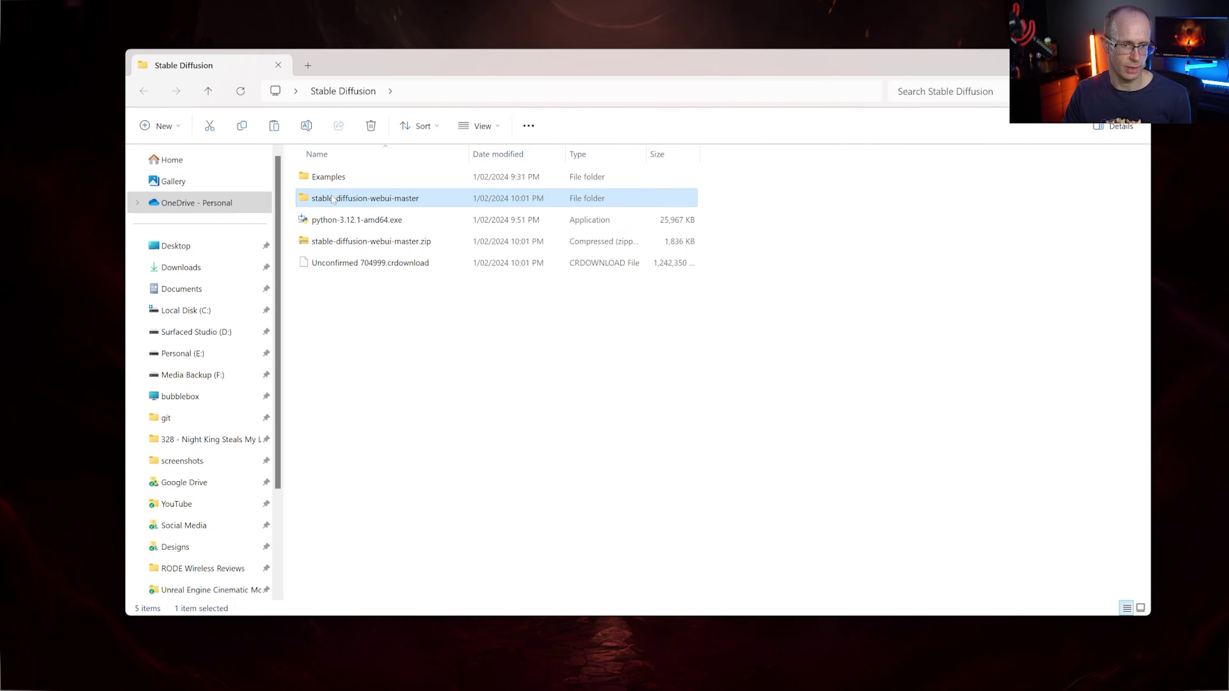
double_click(350, 201)
double_click(364, 178)
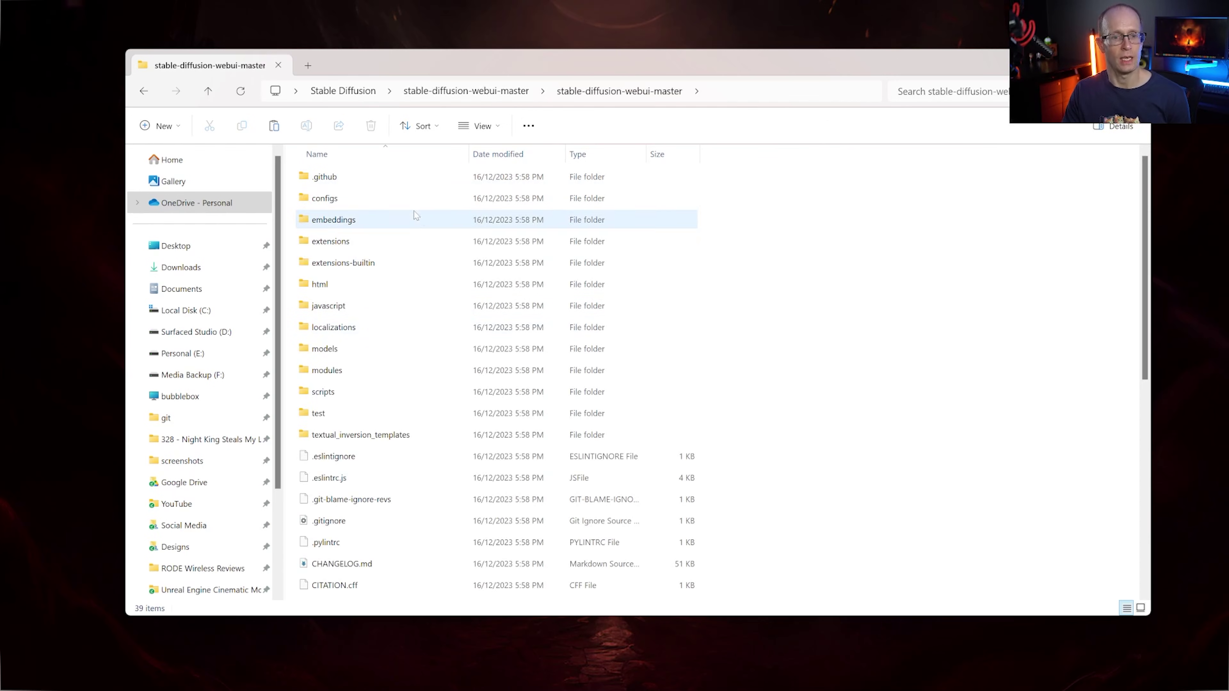
- Locate the webui-user.bat launcher and run it to install and start the web UI
scroll(411, 223, down, 6)
scroll(415, 391, up, 6)
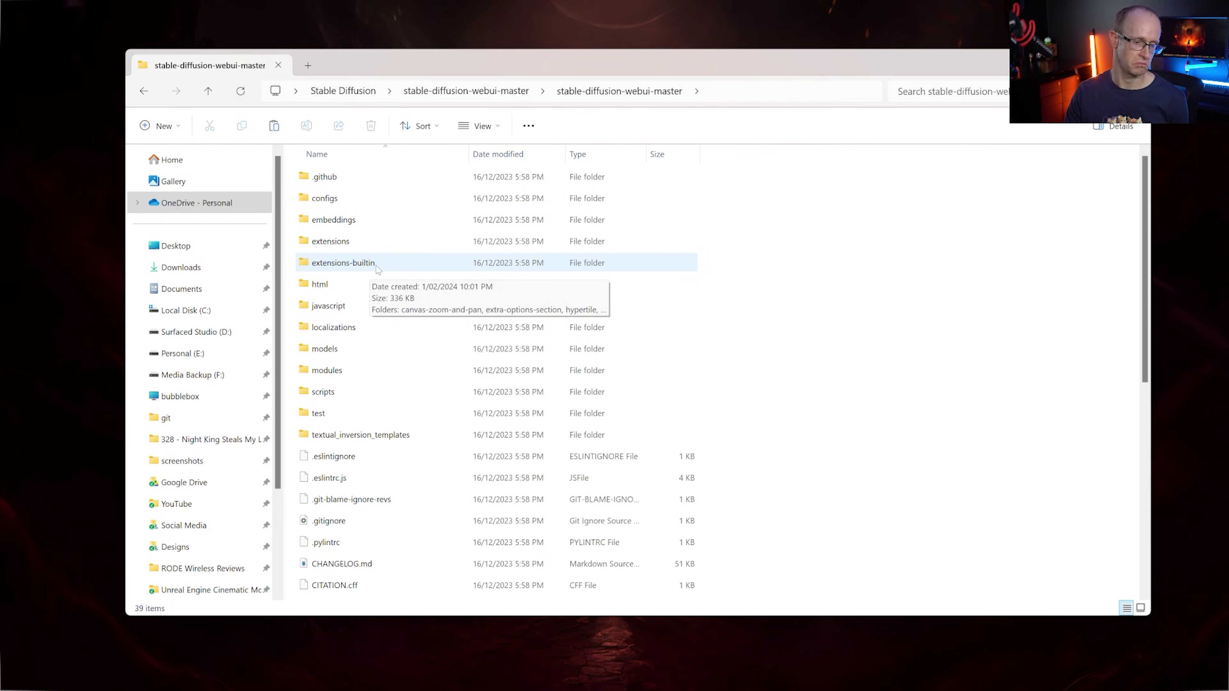
scroll(378, 270, down, 3)
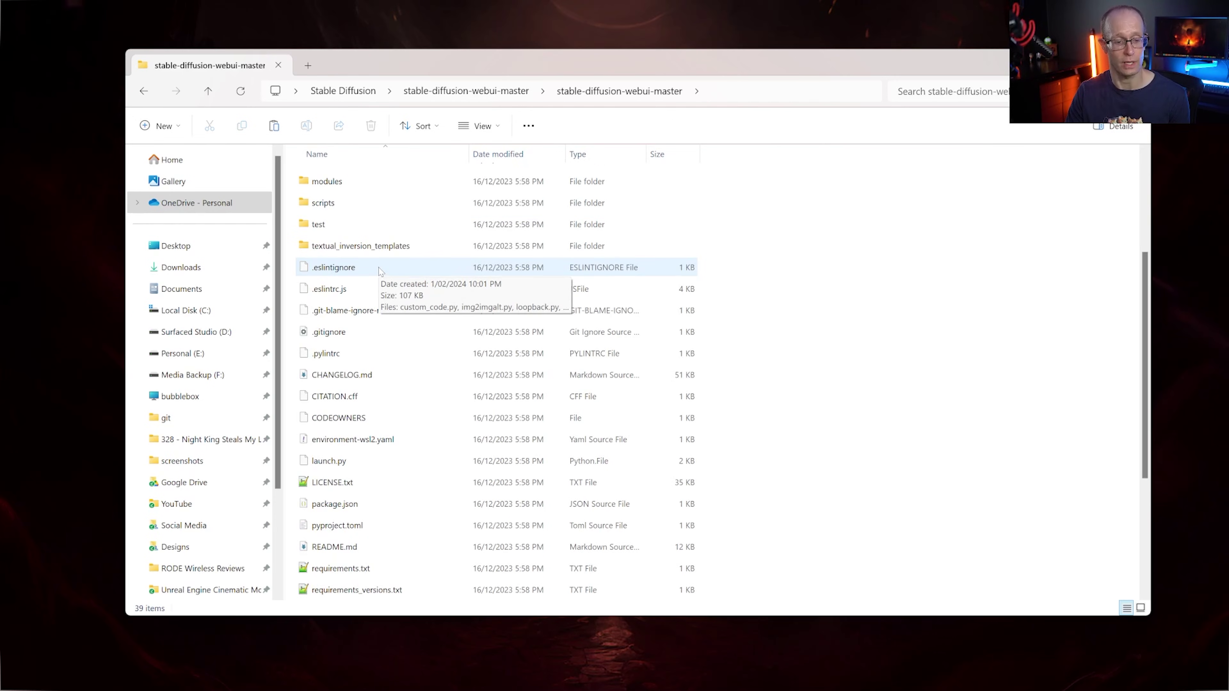
scroll(378, 271, down, 3)
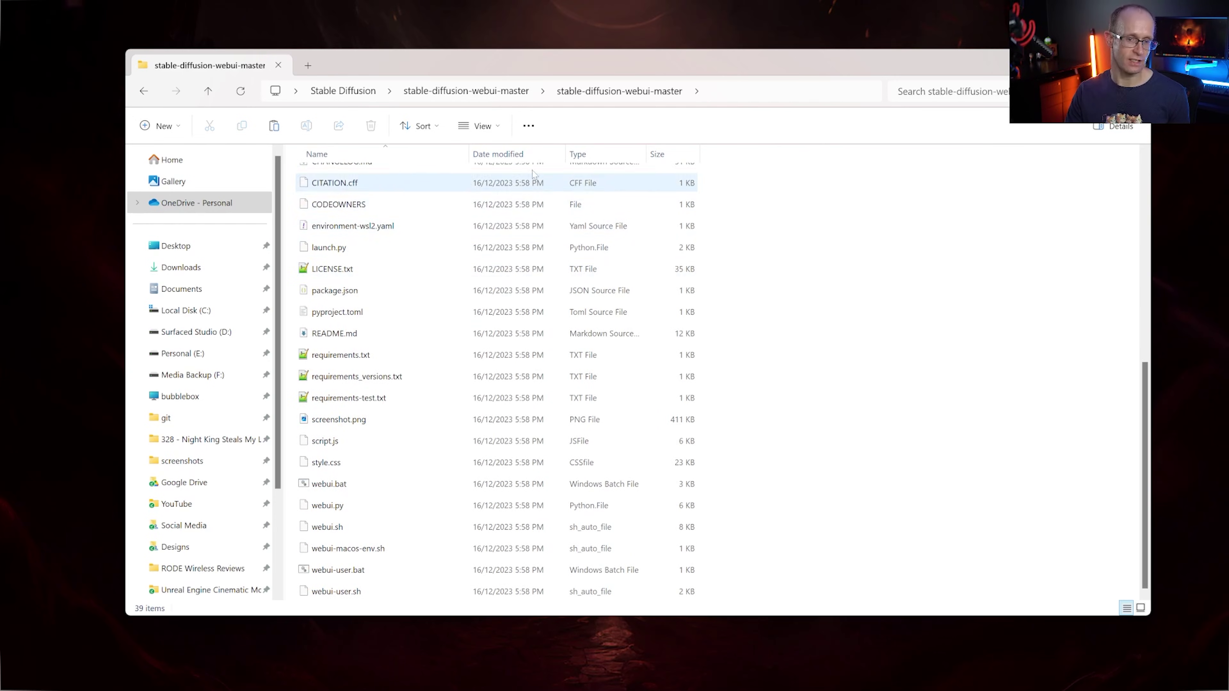
click(333, 576)
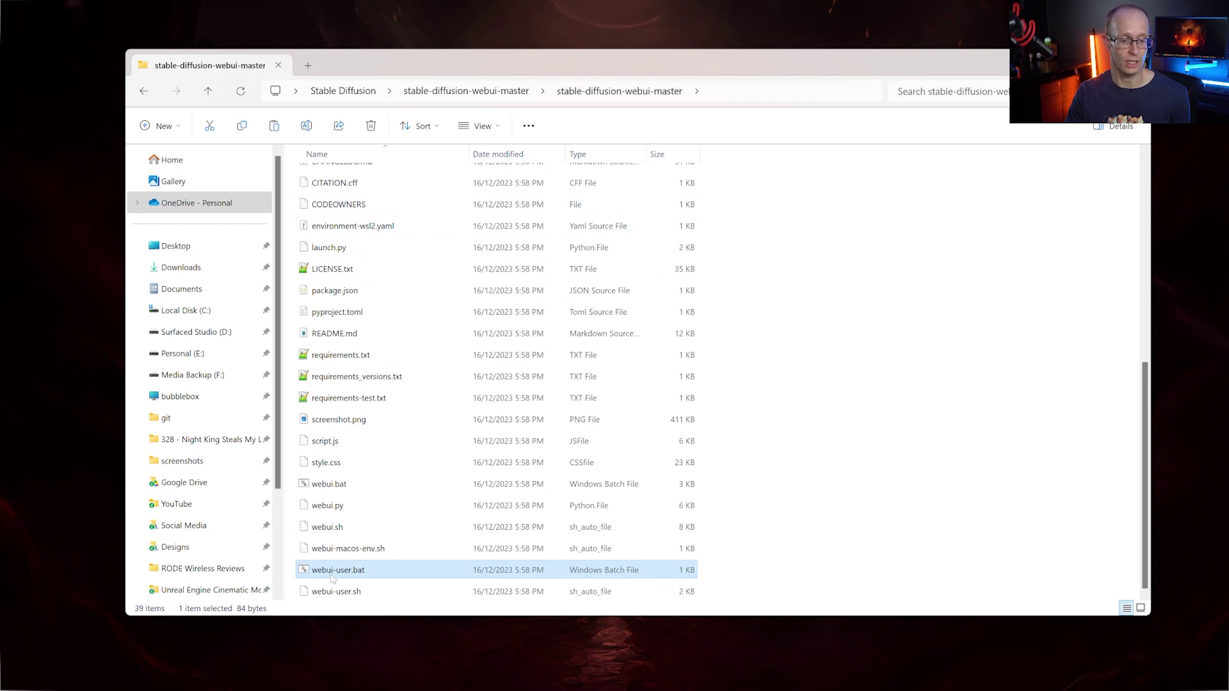
click(356, 596)
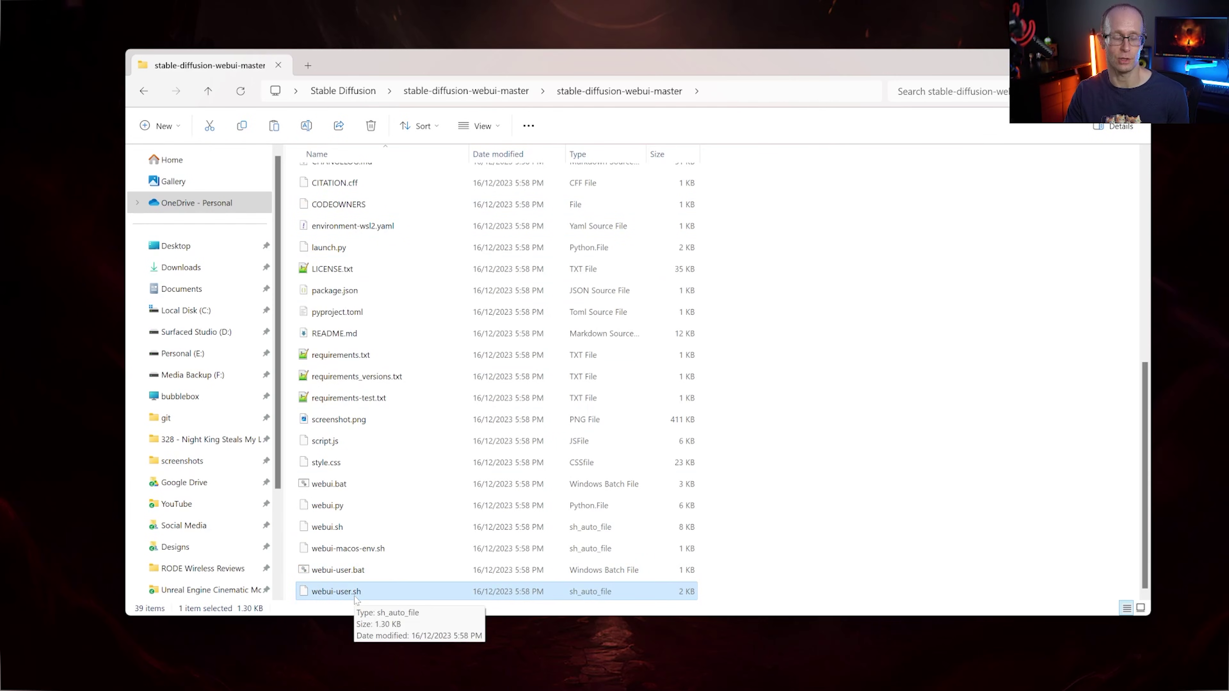
click(315, 576)
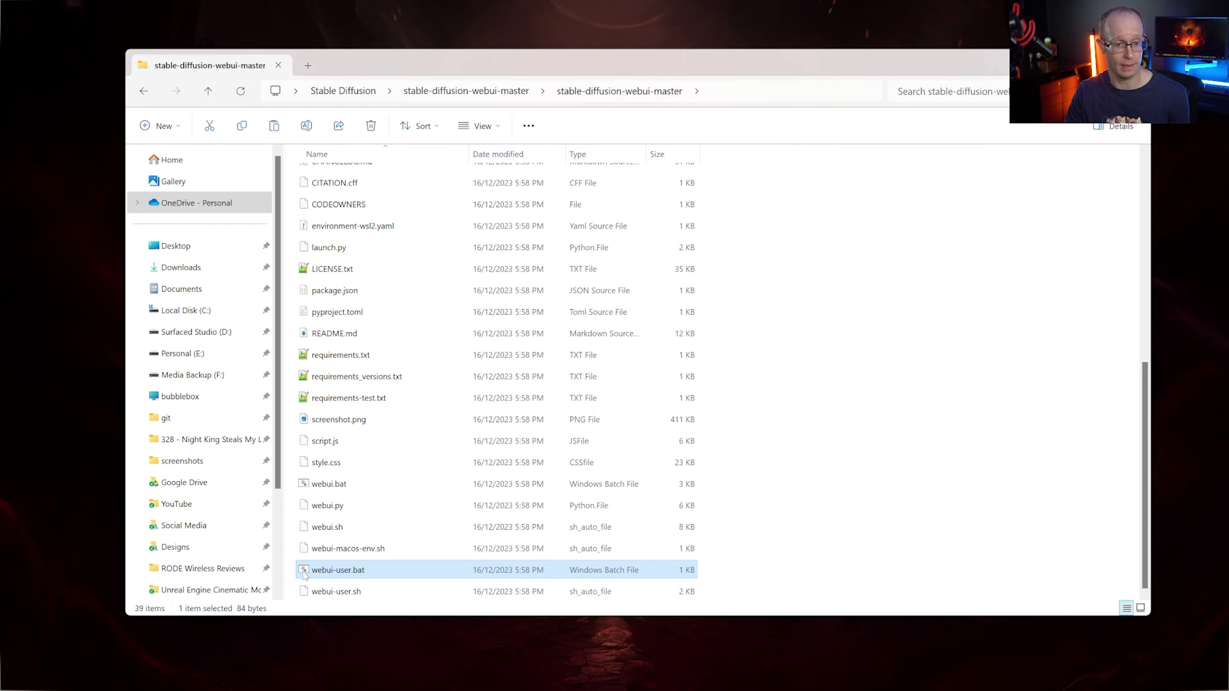
double_click(305, 571)
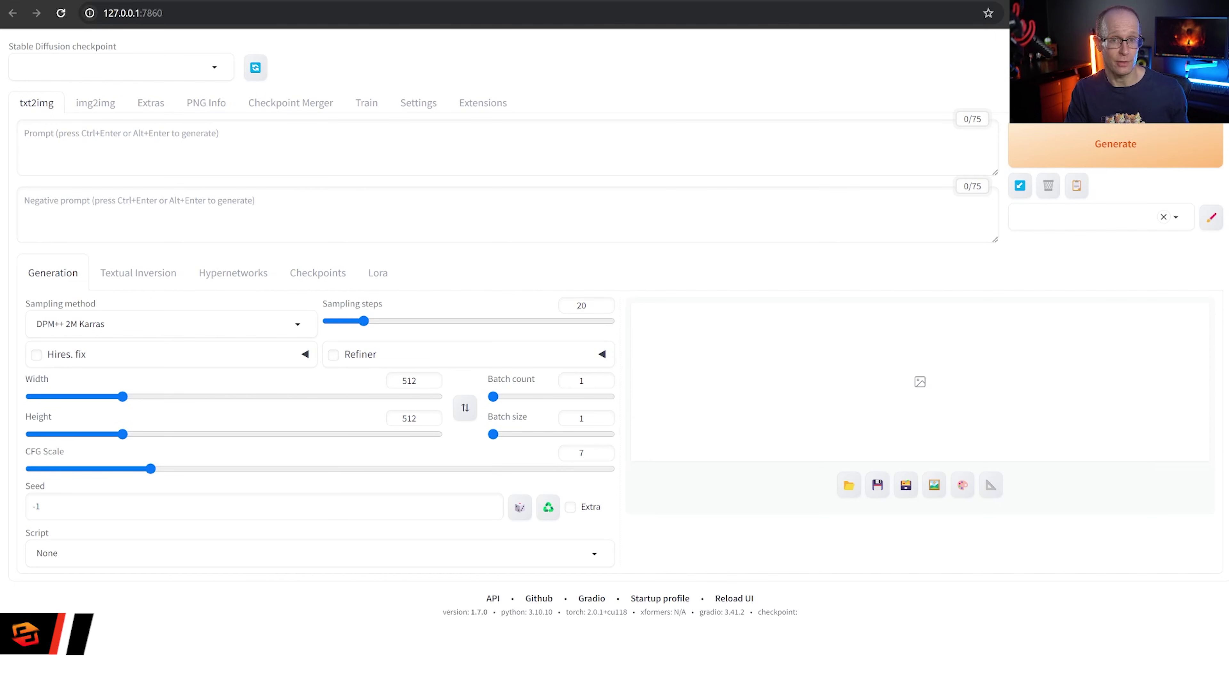
click(133, 14)
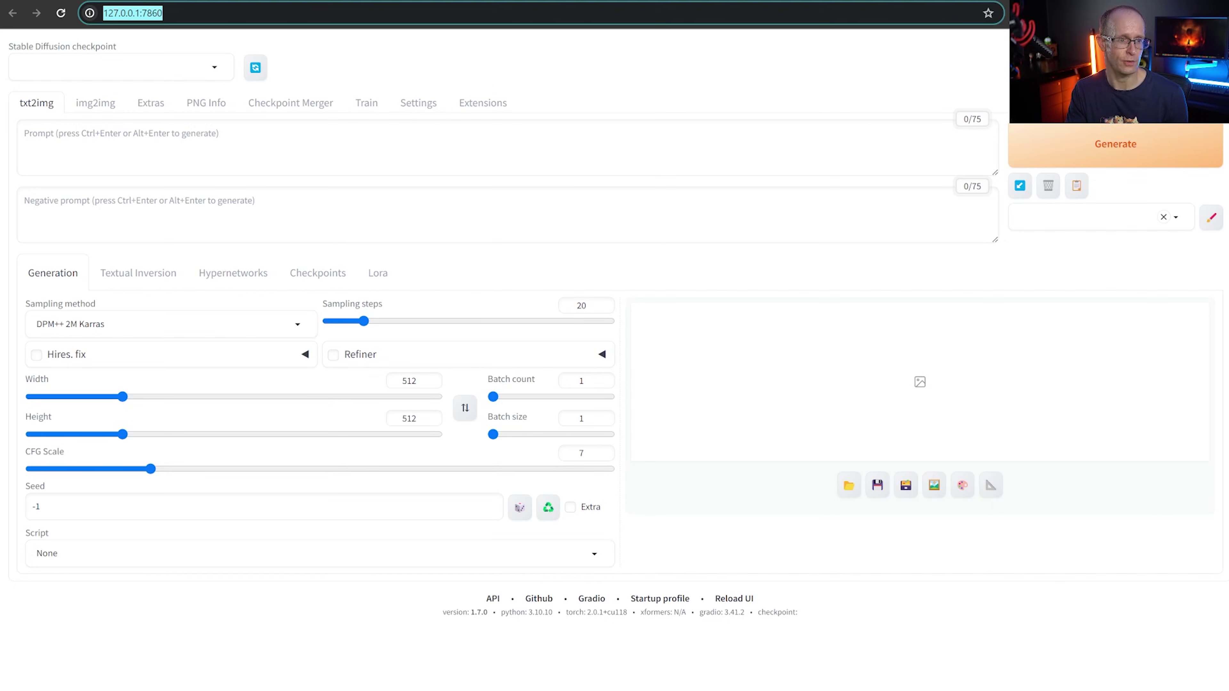
- Load v1-5-pruned-emaonly.safetensors and enter the prompt 'cute sleeping cat,outdoors,quaint porch,evening light'
drag(5, 46, 130, 45)
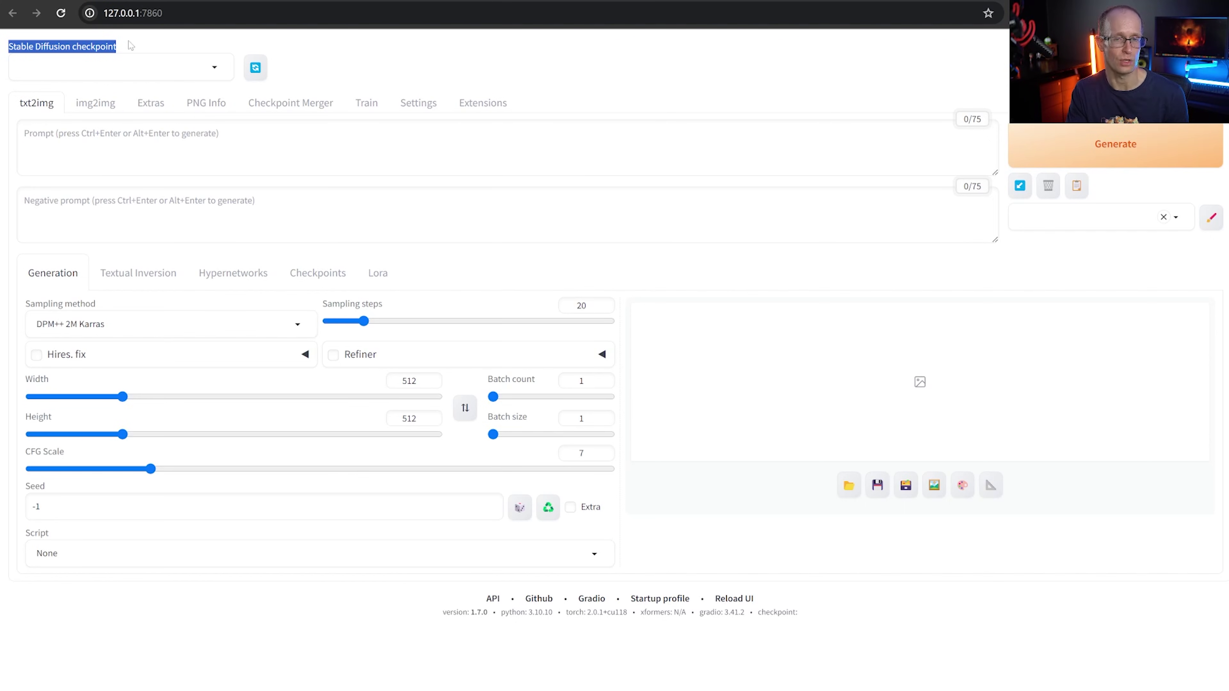
click(216, 72)
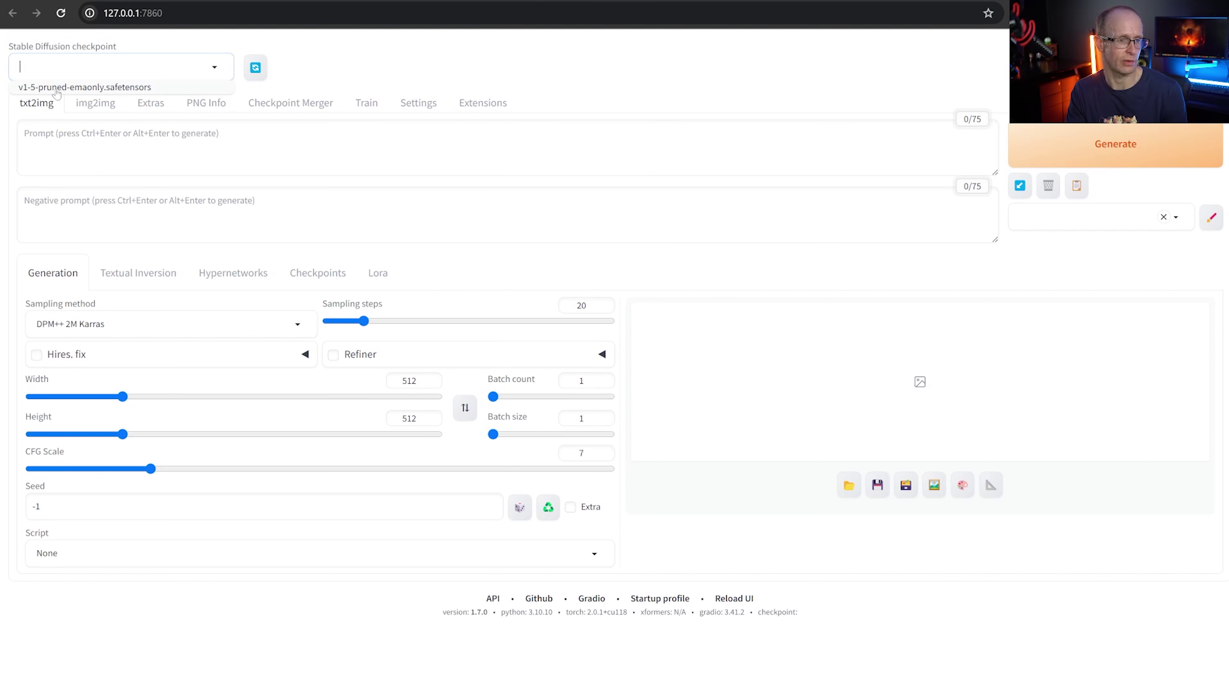
click(121, 88)
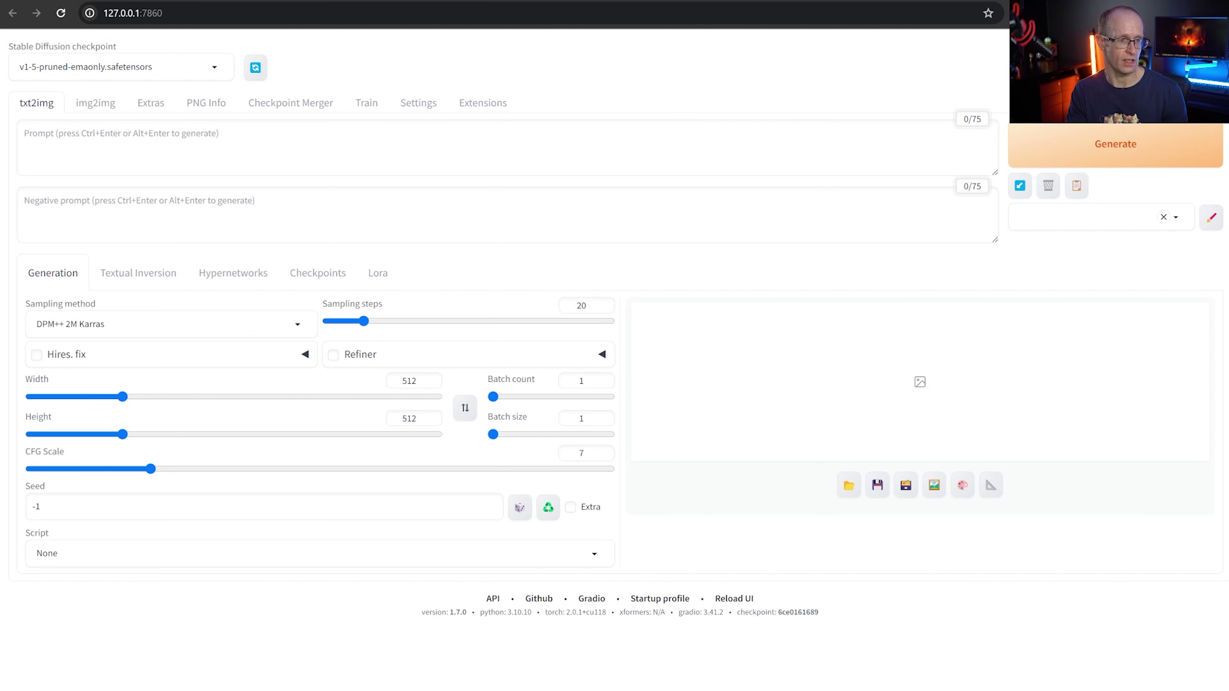
click(24, 133)
text(cute)
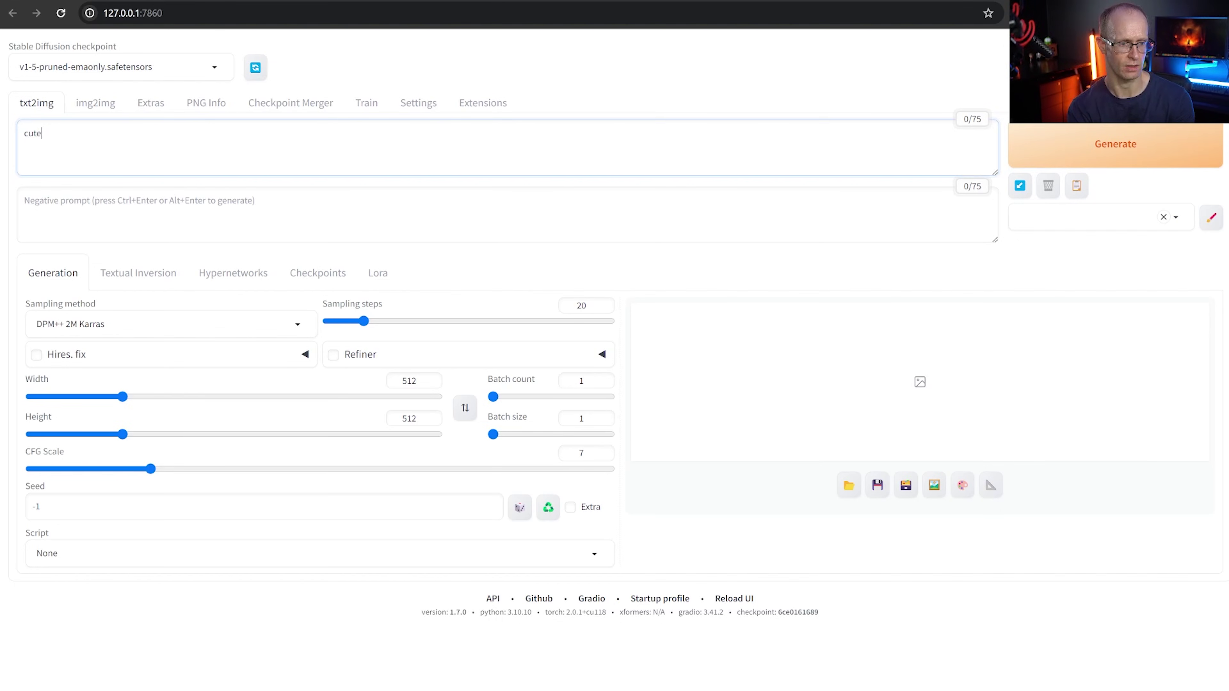
text( sleeping )
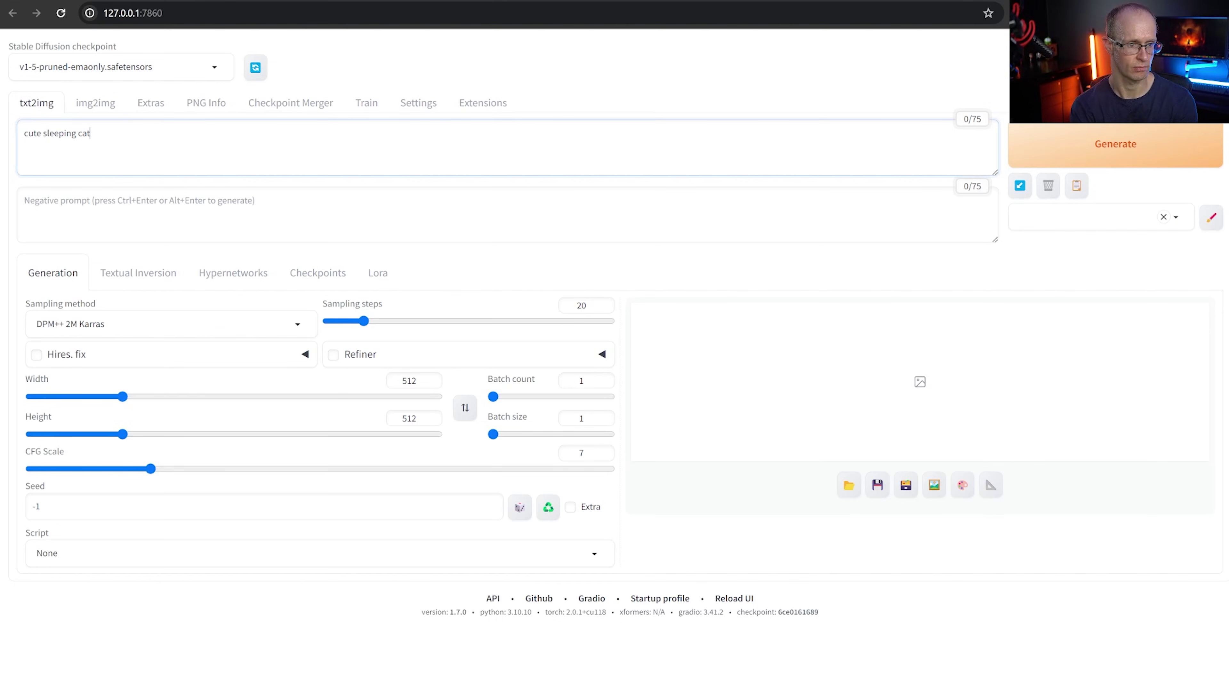
text(cat,outdoors,)
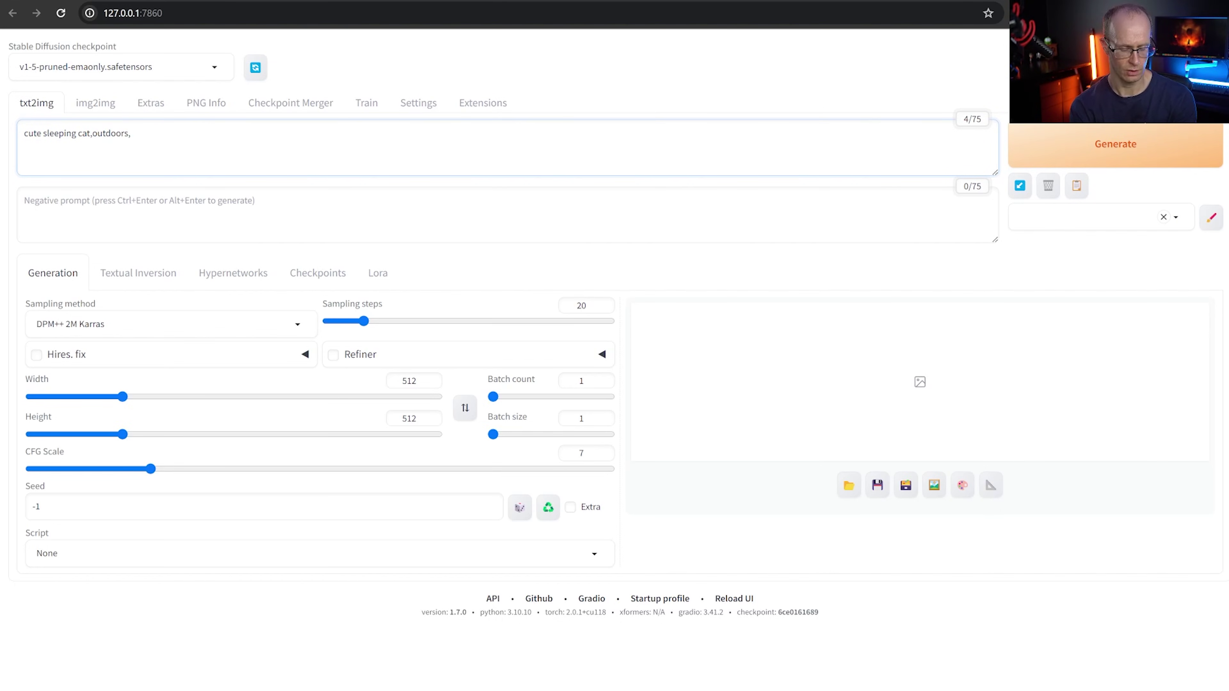
text(quaint por)
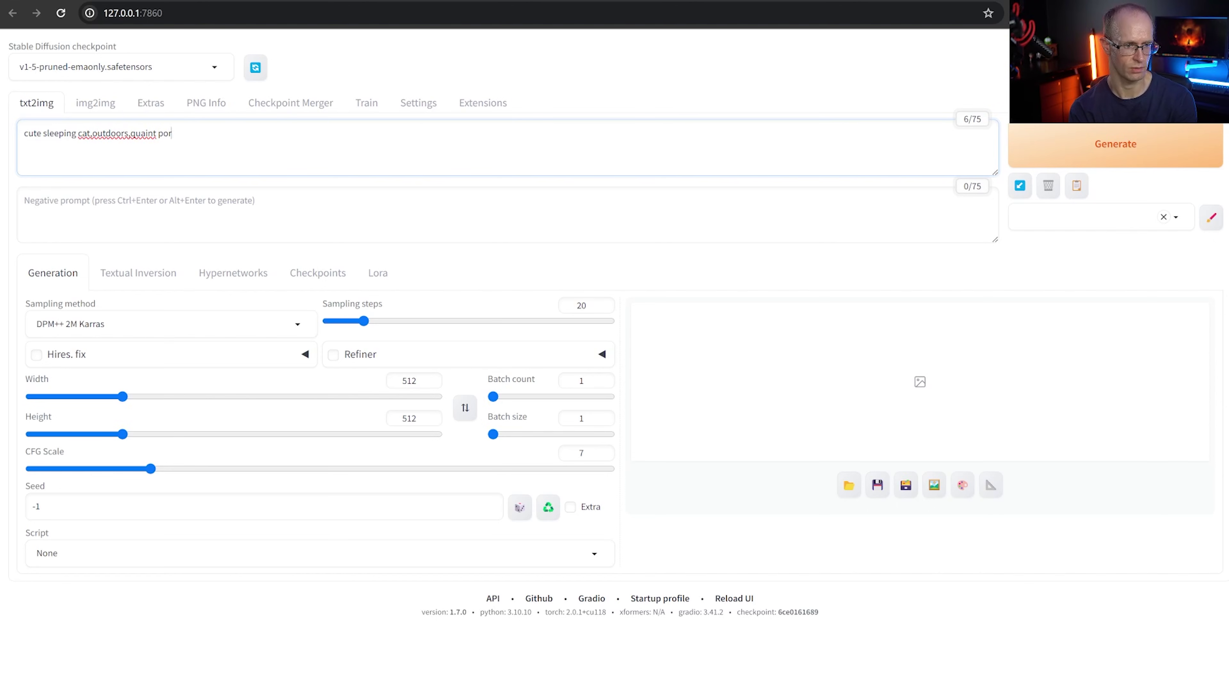
text(ch,eve)
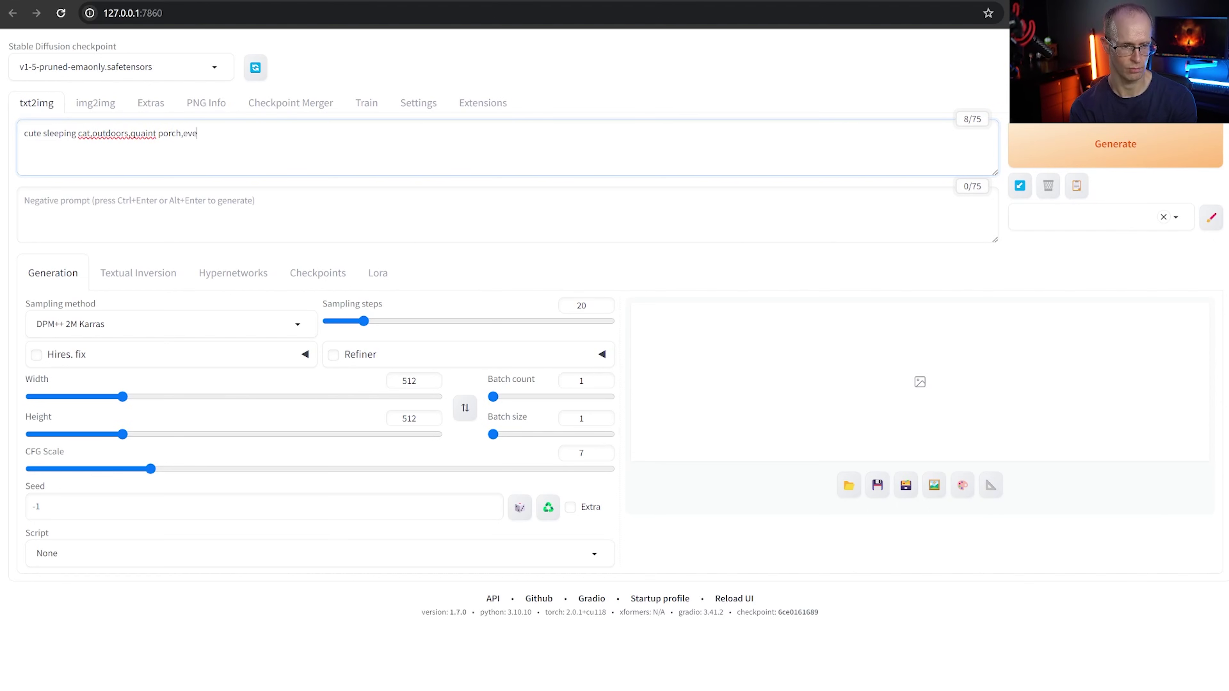
text(ning light)
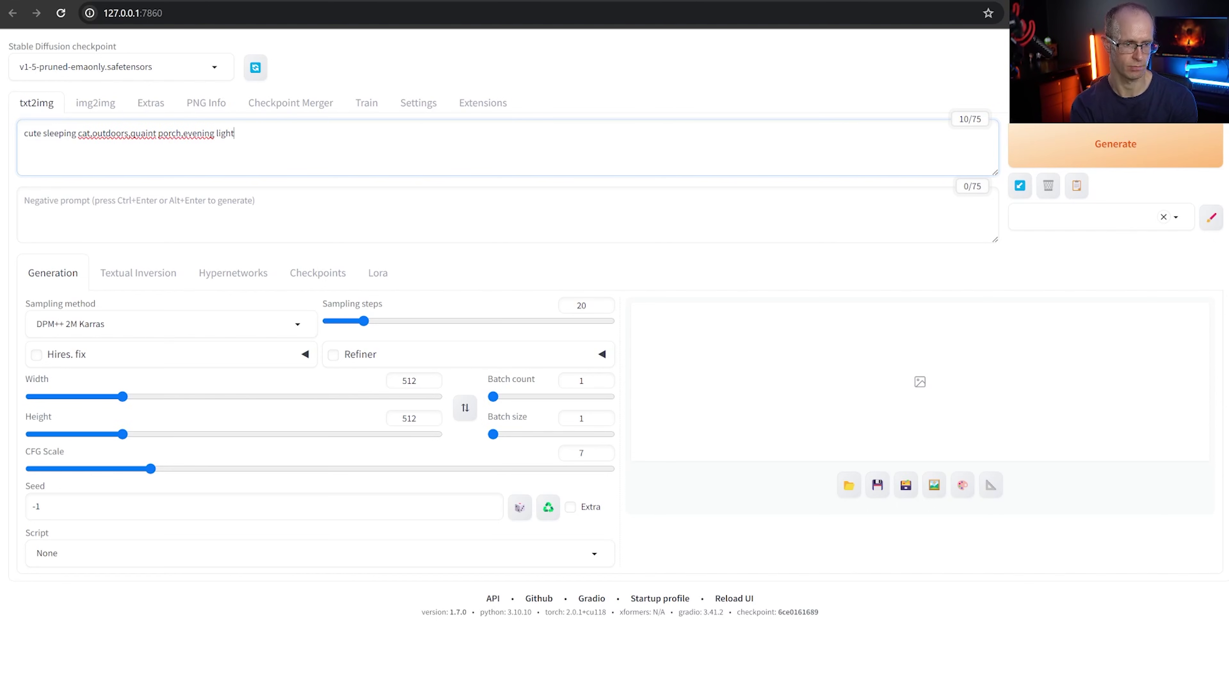
- Generate a 512x512 image from the sleeping cat prompt with the v1-5 model
click(1059, 152)
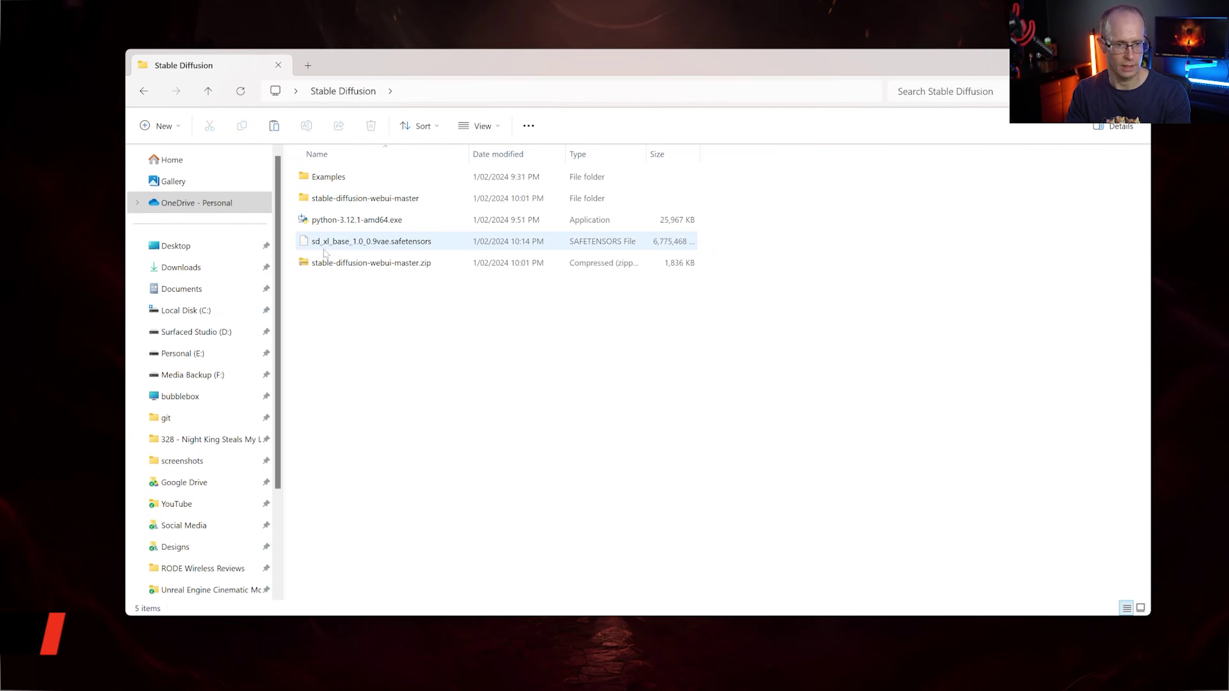
- Paste sd_xl_base_1.0_0.9vae.safetensors into stable-diffusion-webui-master\models\Stable-diffusion
click(317, 248)
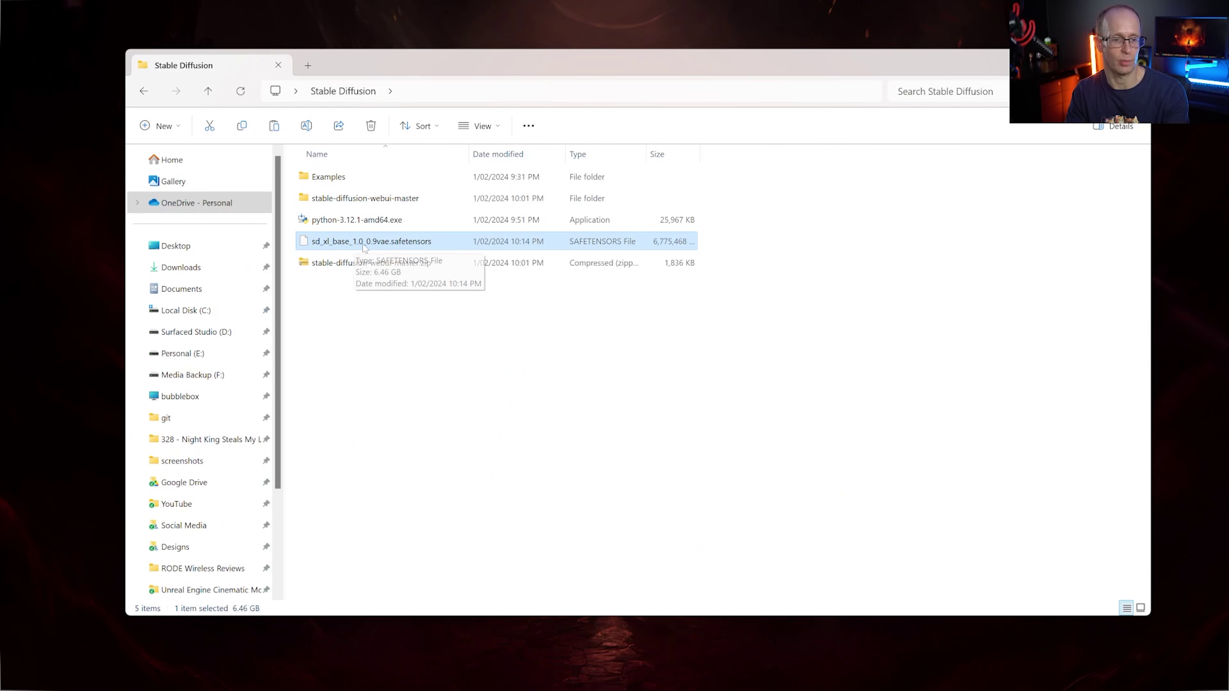
click(419, 351)
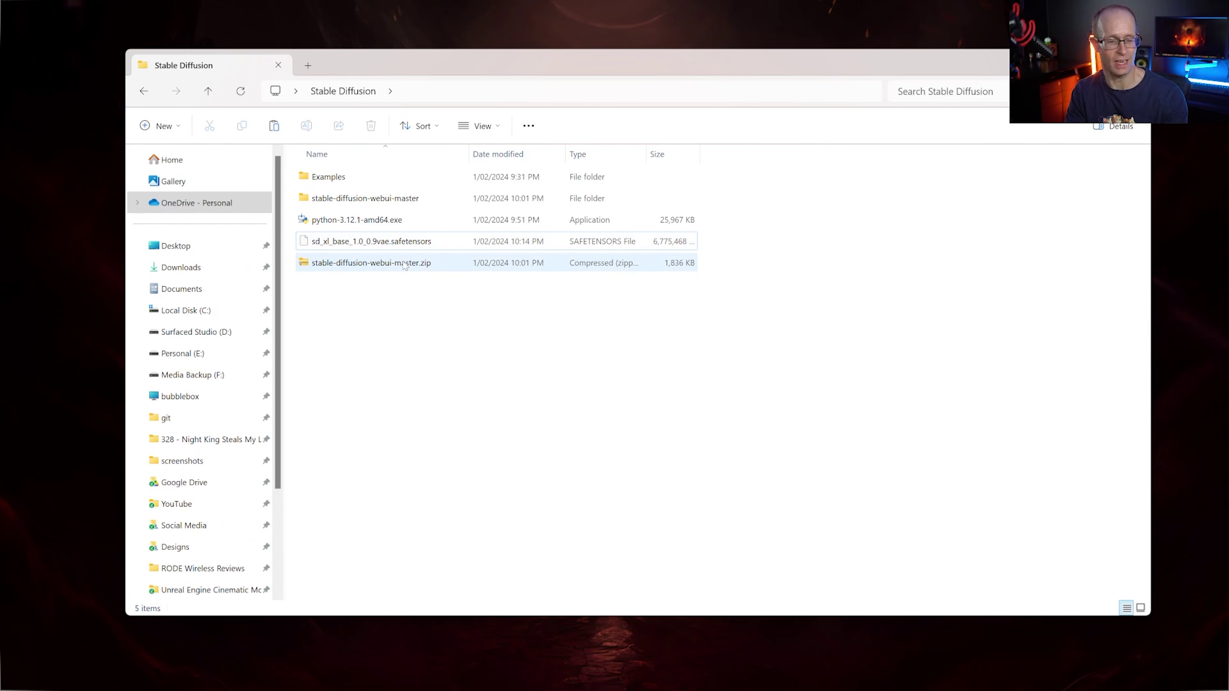
click(357, 245)
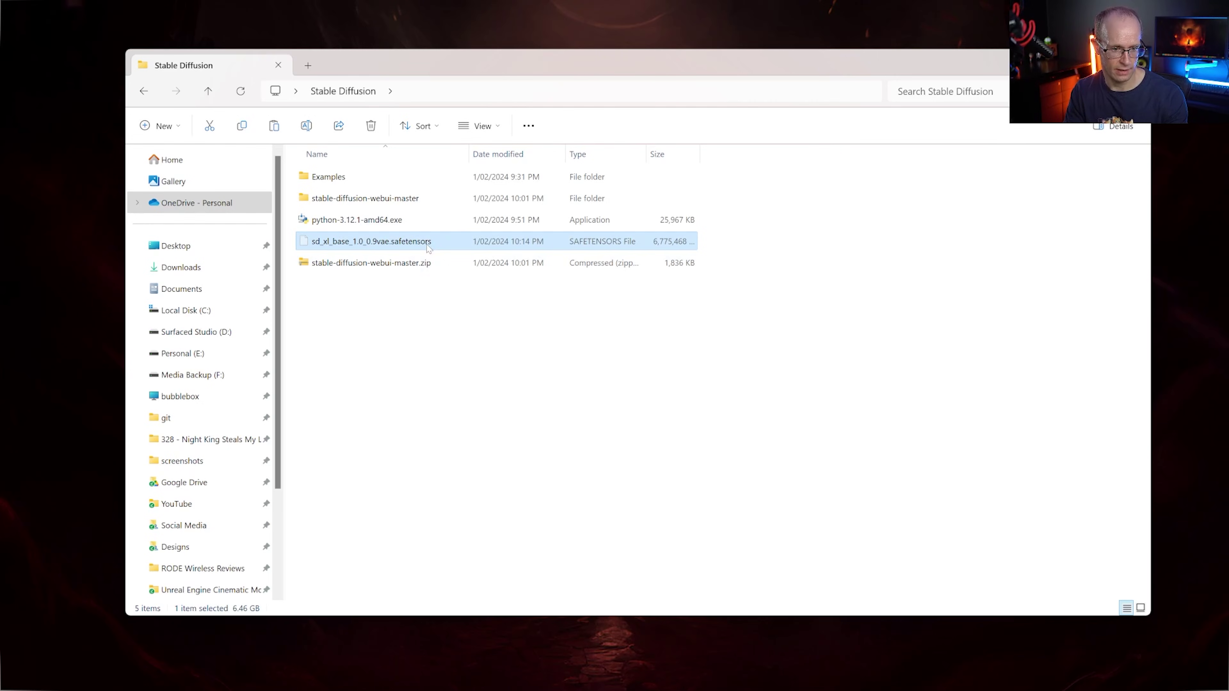
double_click(335, 199)
double_click(313, 180)
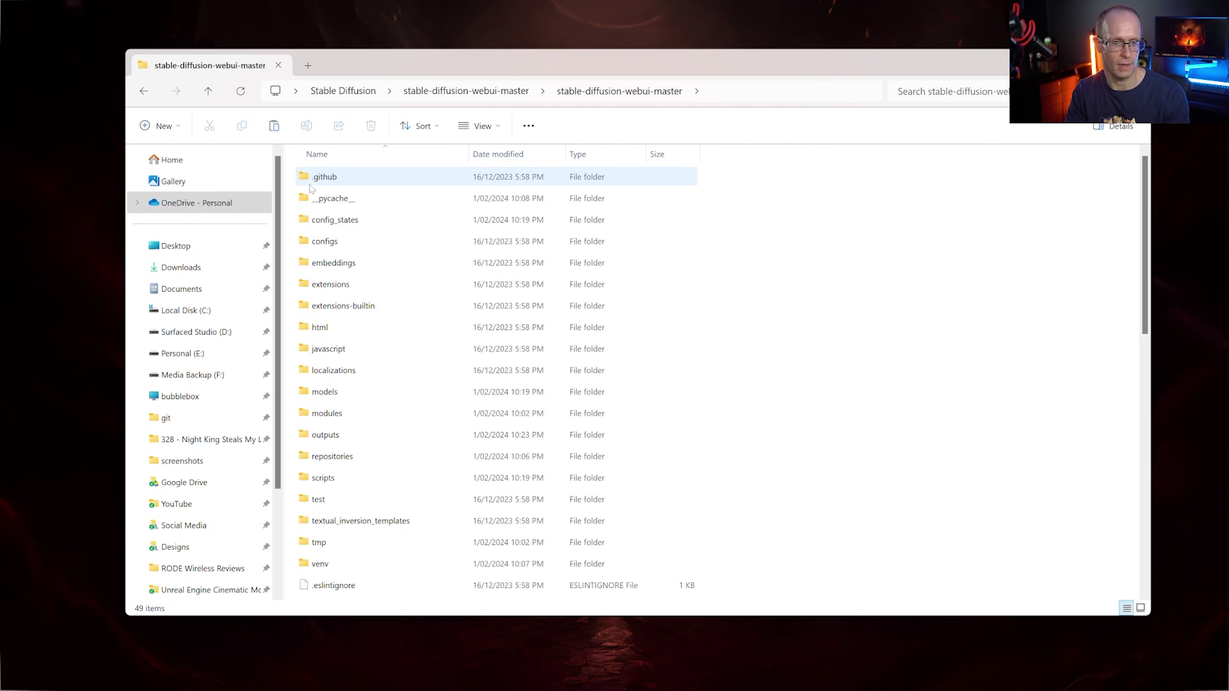
double_click(332, 396)
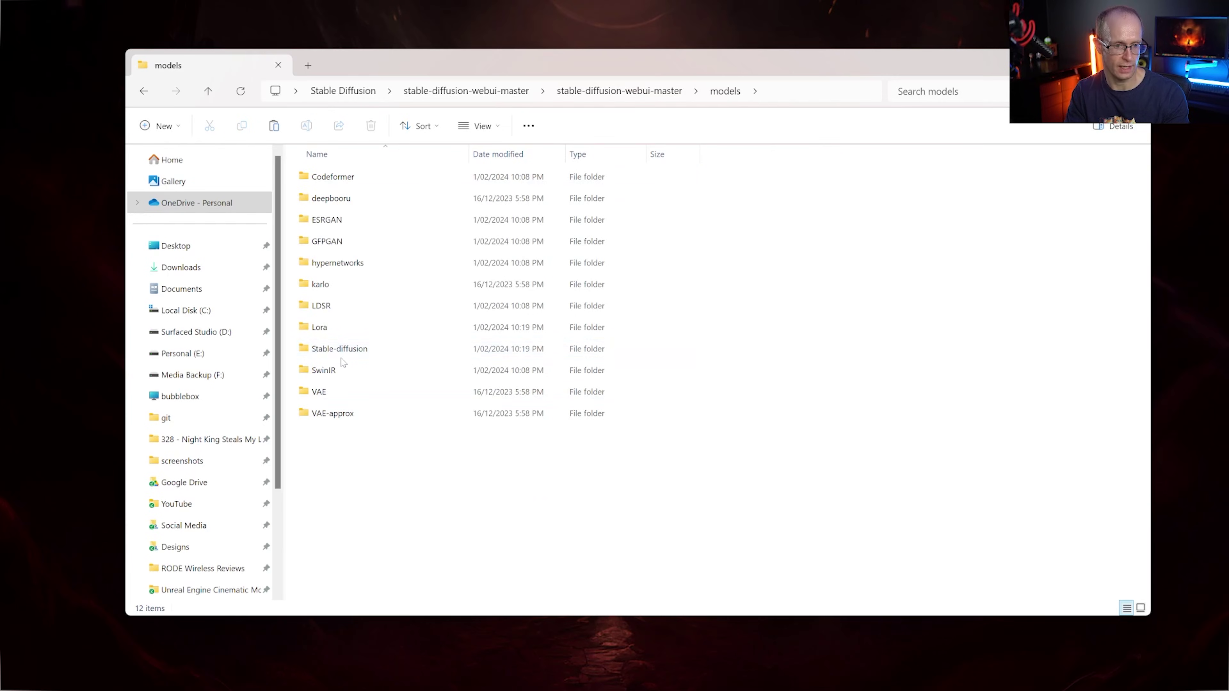
double_click(340, 349)
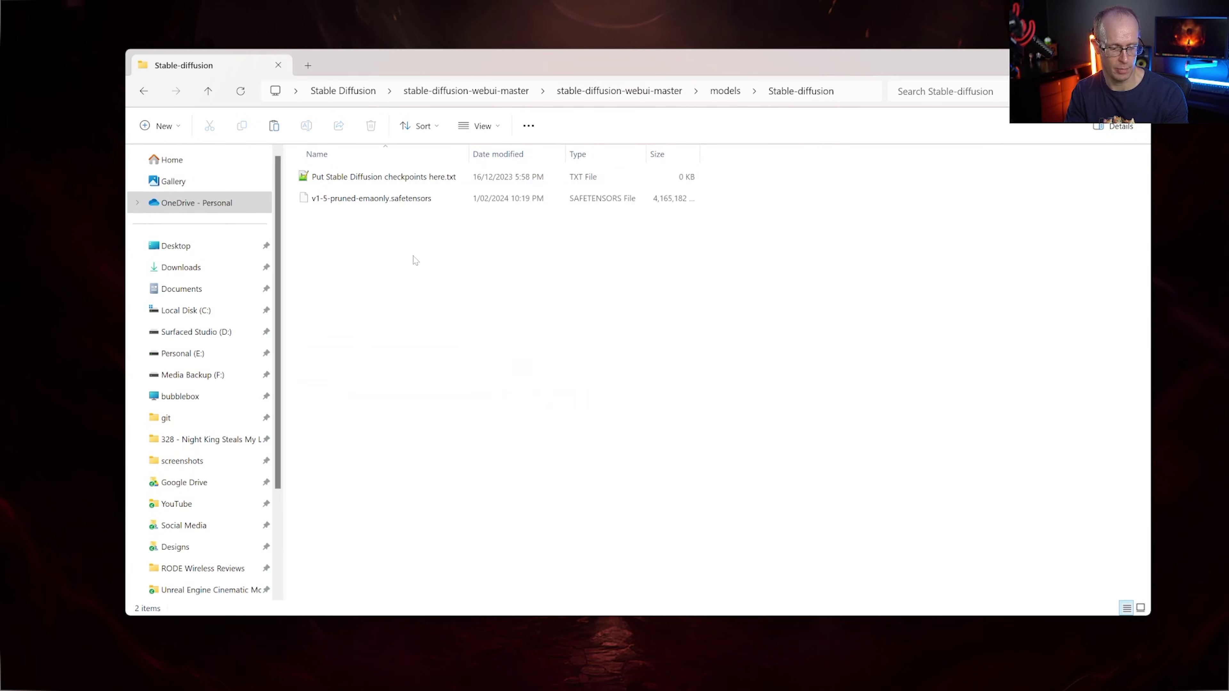
key(ctrl+v)
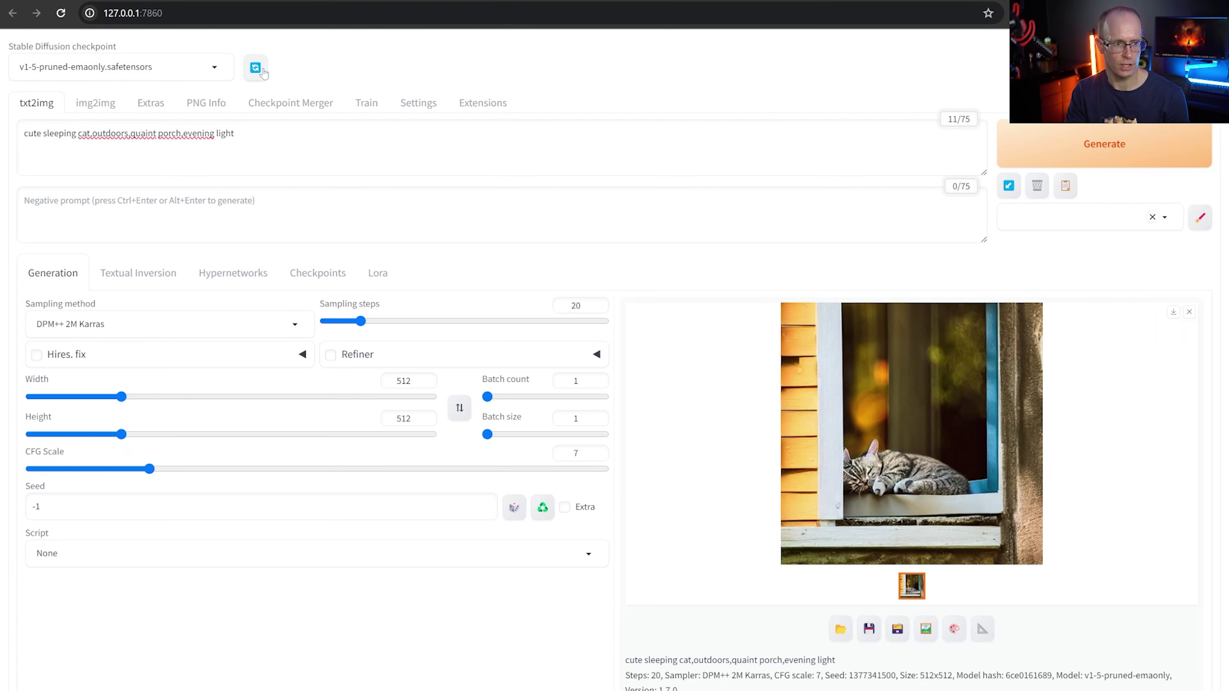
- Switch the checkpoint dropdown to sd_xl_base_1.0_0.9vae.safetensors and return to the web UI once loaded
click(216, 72)
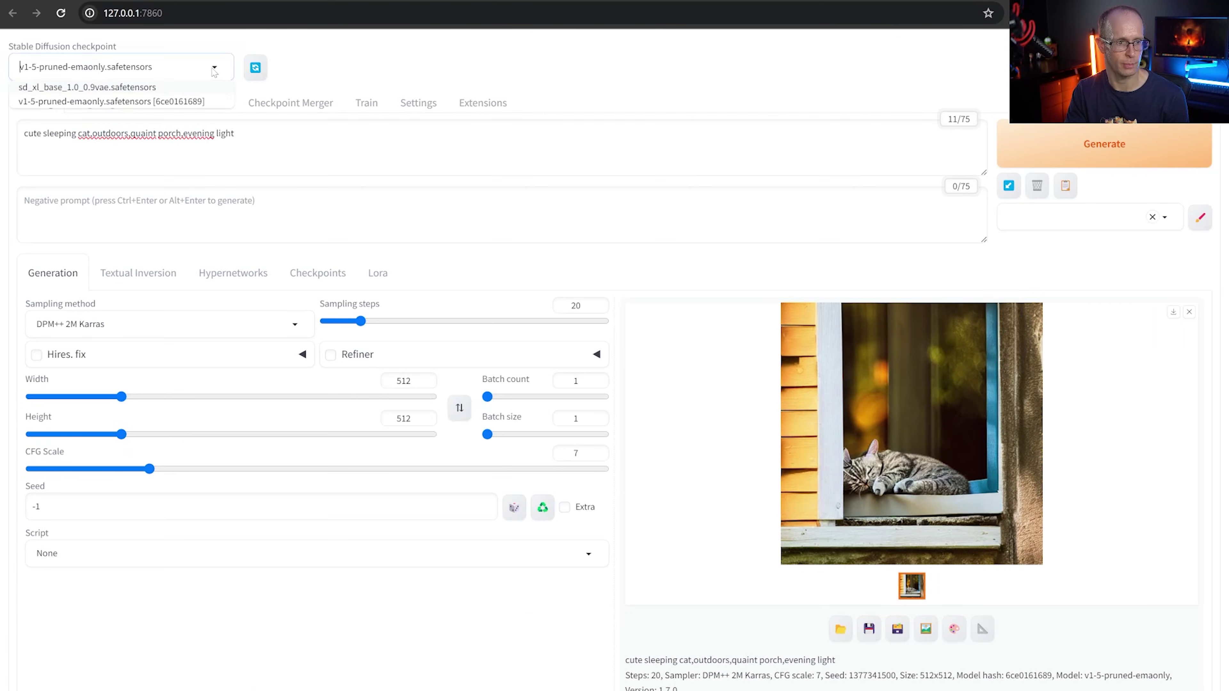
click(99, 88)
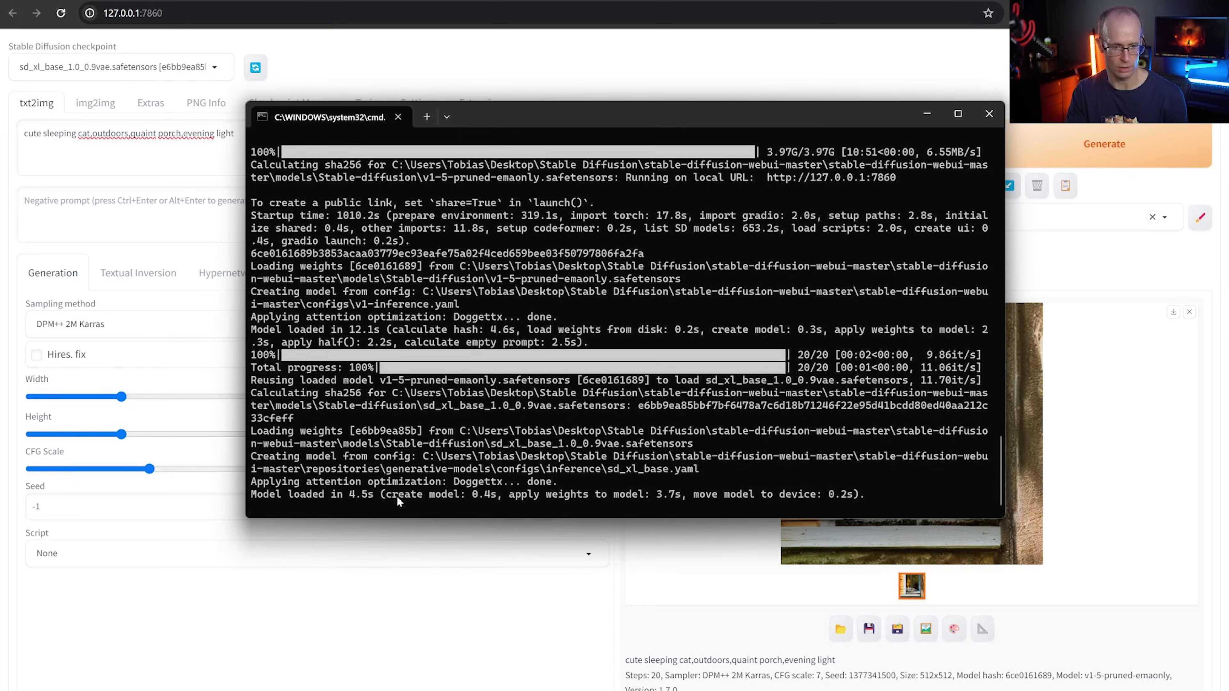
click(203, 132)
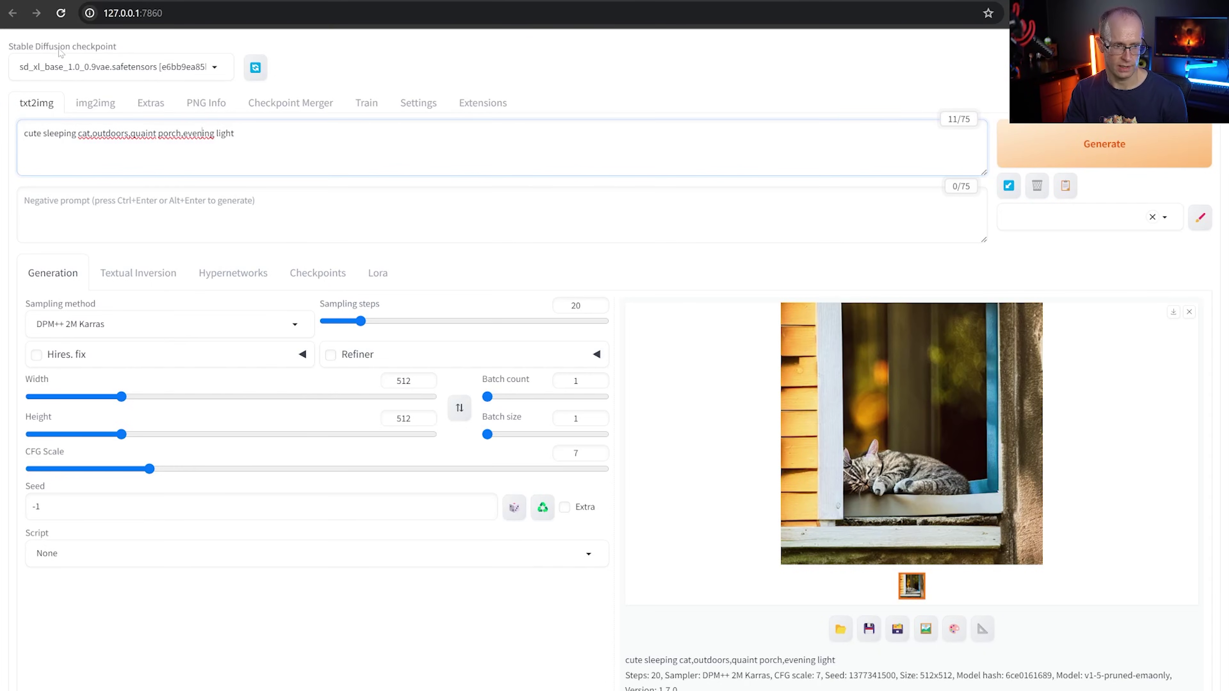
- Render the porch cat prompt at 512x512 with the SDXL checkpoint, then select the Height value
click(1047, 145)
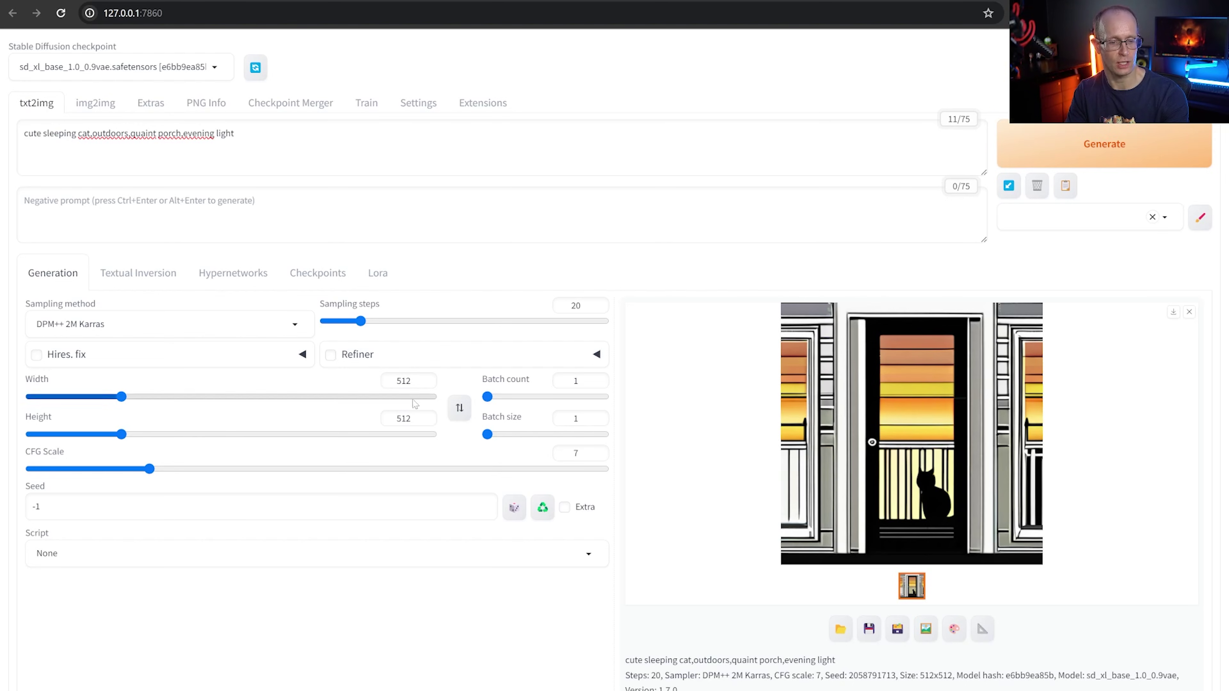
double_click(403, 418)
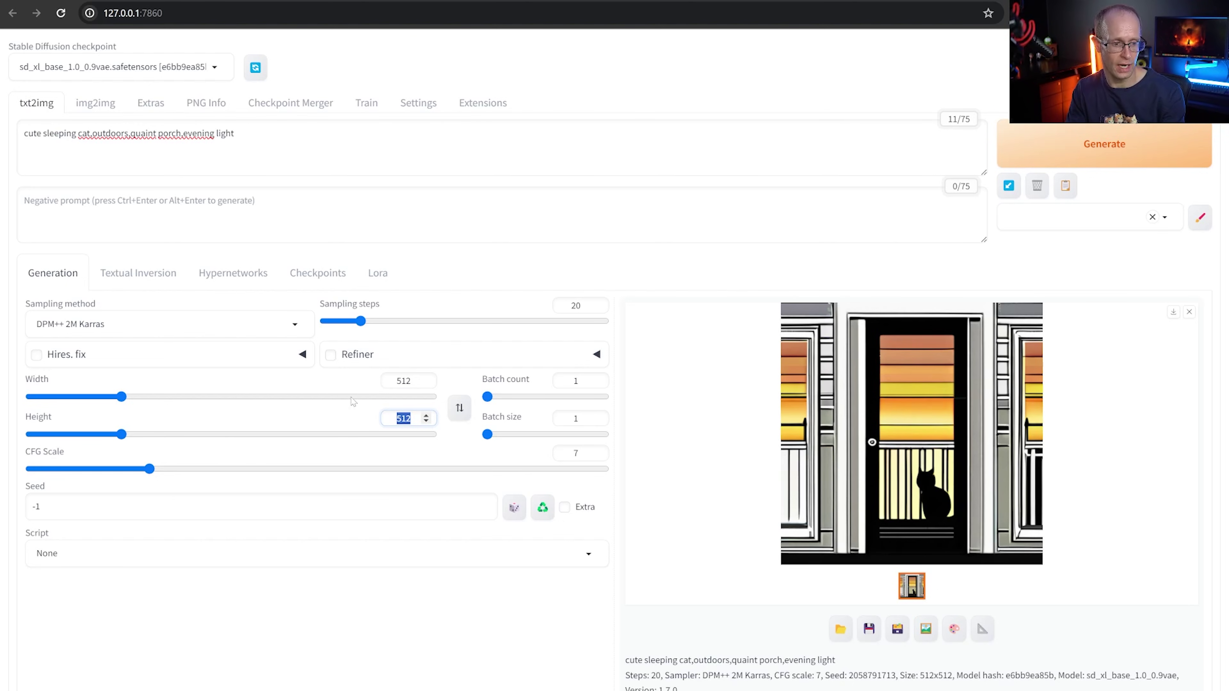
- Set Width and Height to 768 and generate a new 768x768 porch cat image
double_click(422, 380)
text(768)
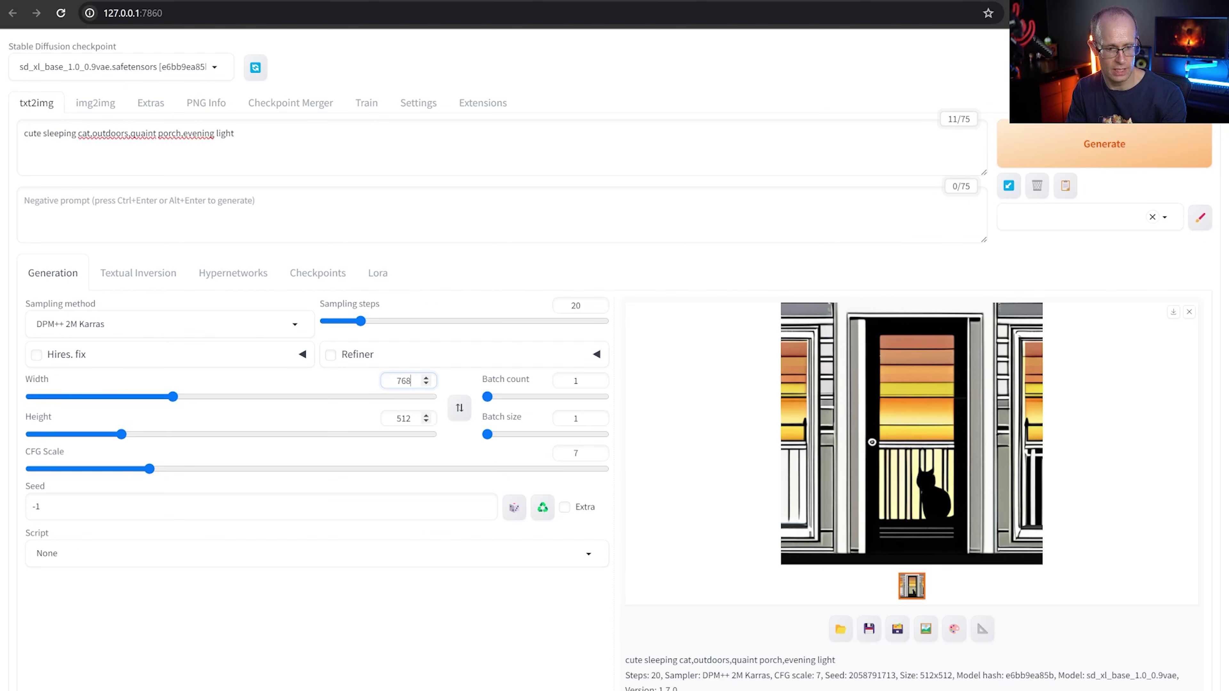
key(Tab)
text(768)
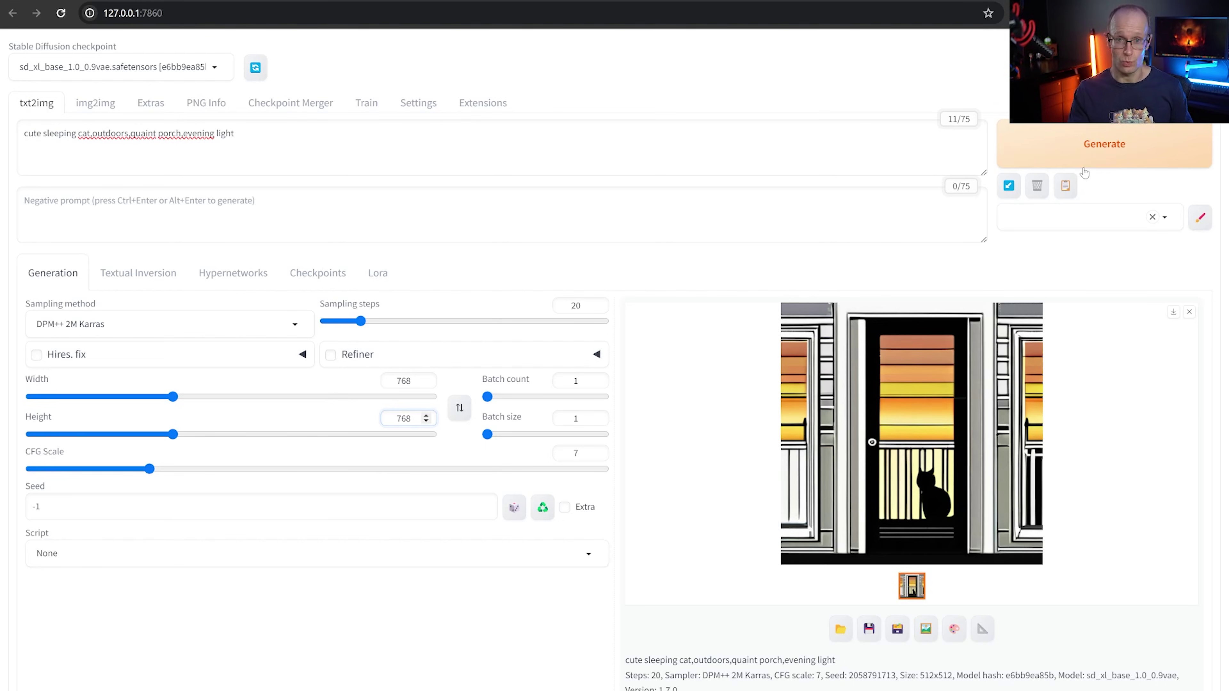
click(1043, 145)
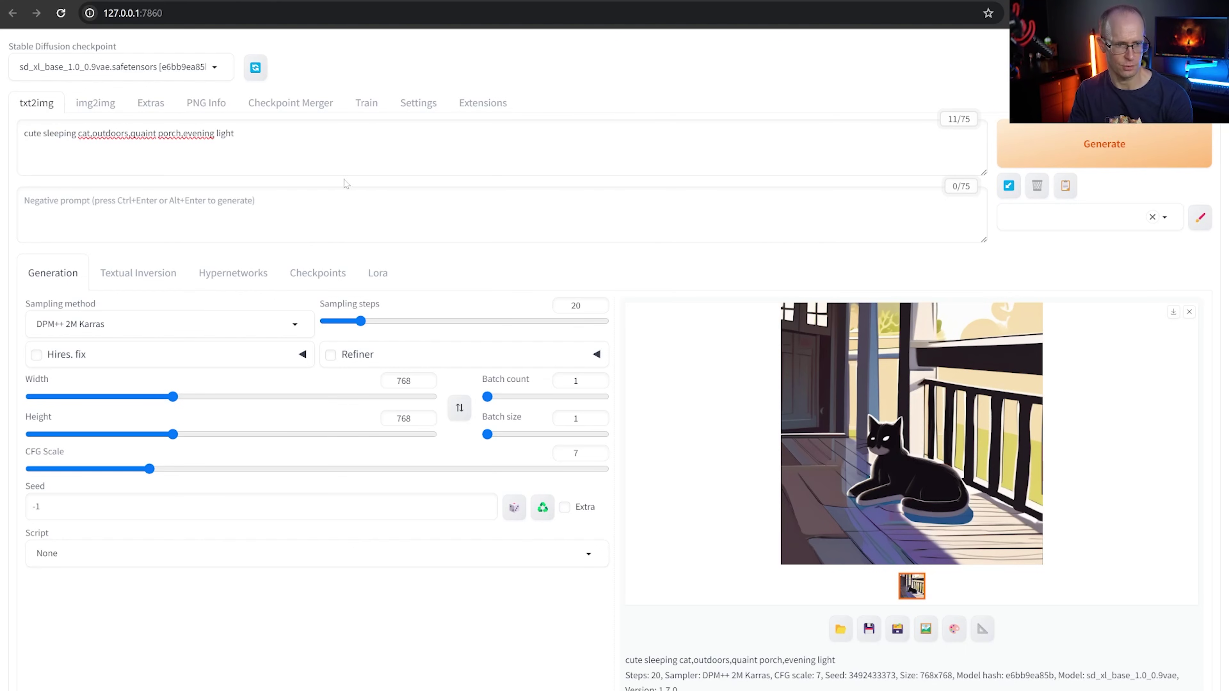
click(234, 133)
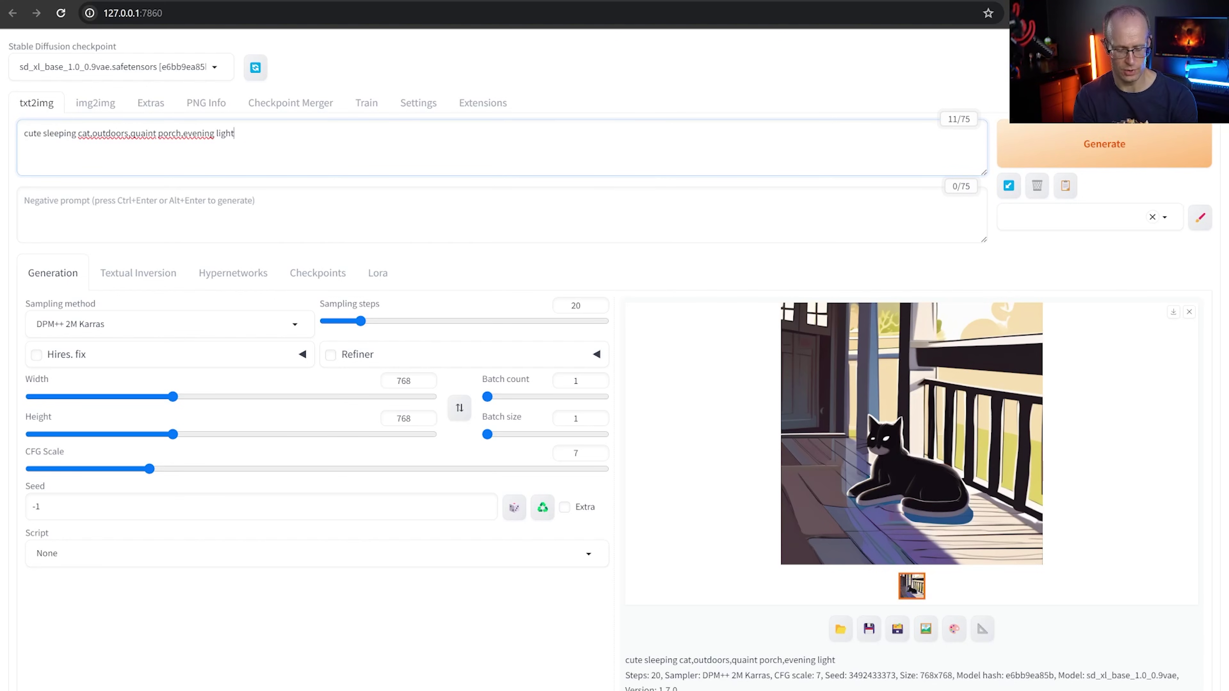
- Append ',photo,realistic' to the prompt, generate, and view the orange cat result full-screen
text(,photo,realistic)
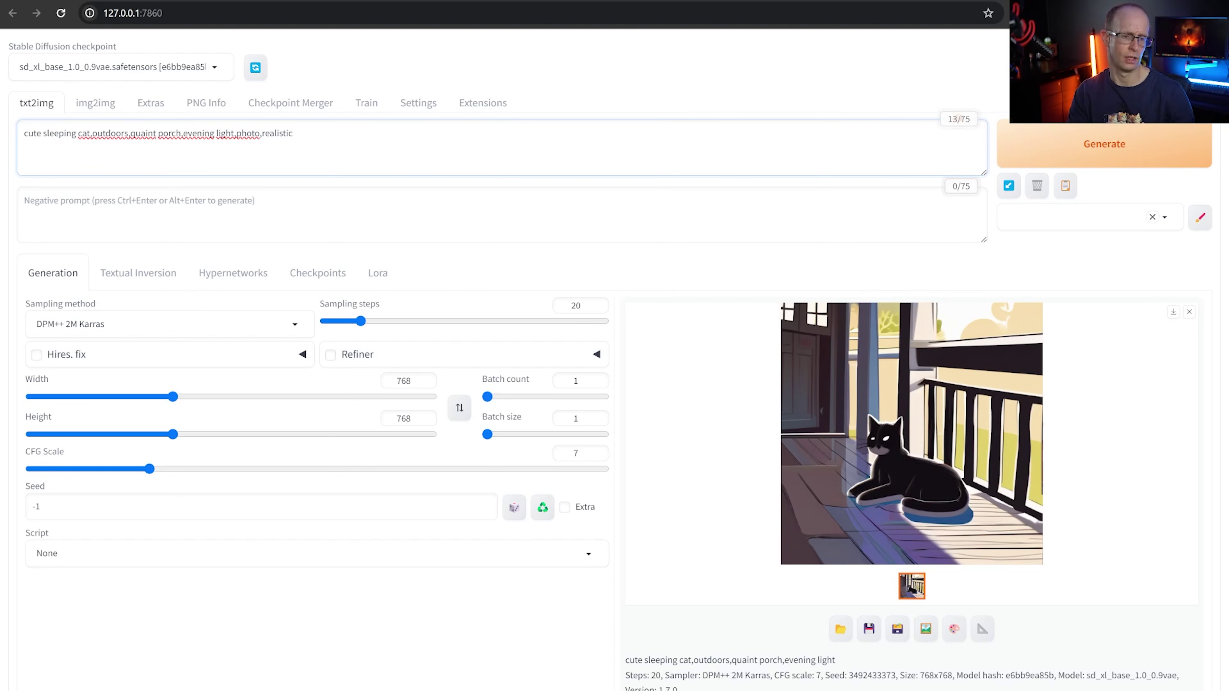
key(ctrl+Return)
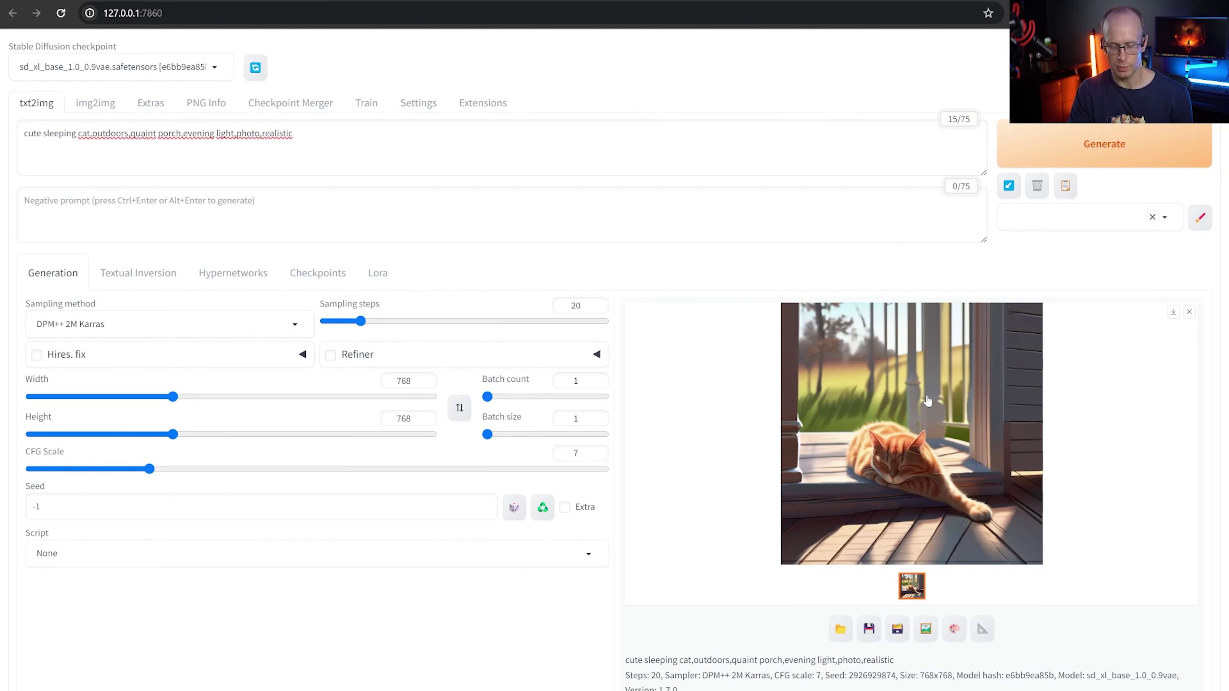
click(903, 452)
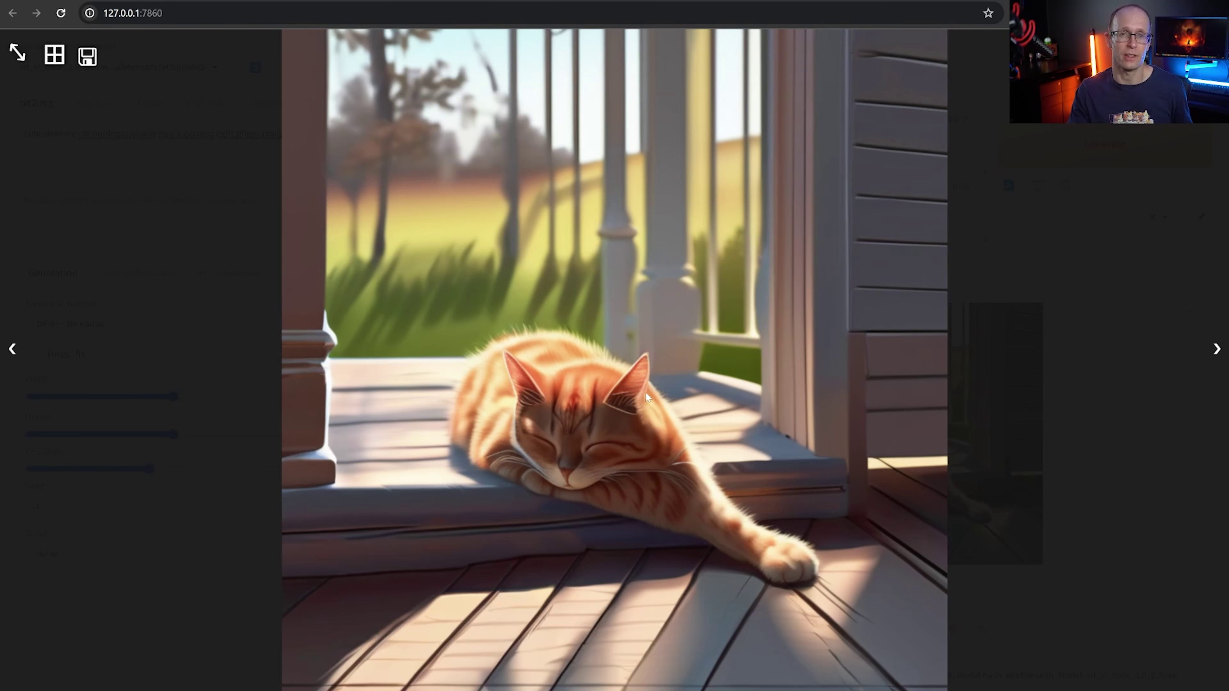
- Close the full-screen view and generate another image from the same 'photo,realistic' prompt
click(1088, 186)
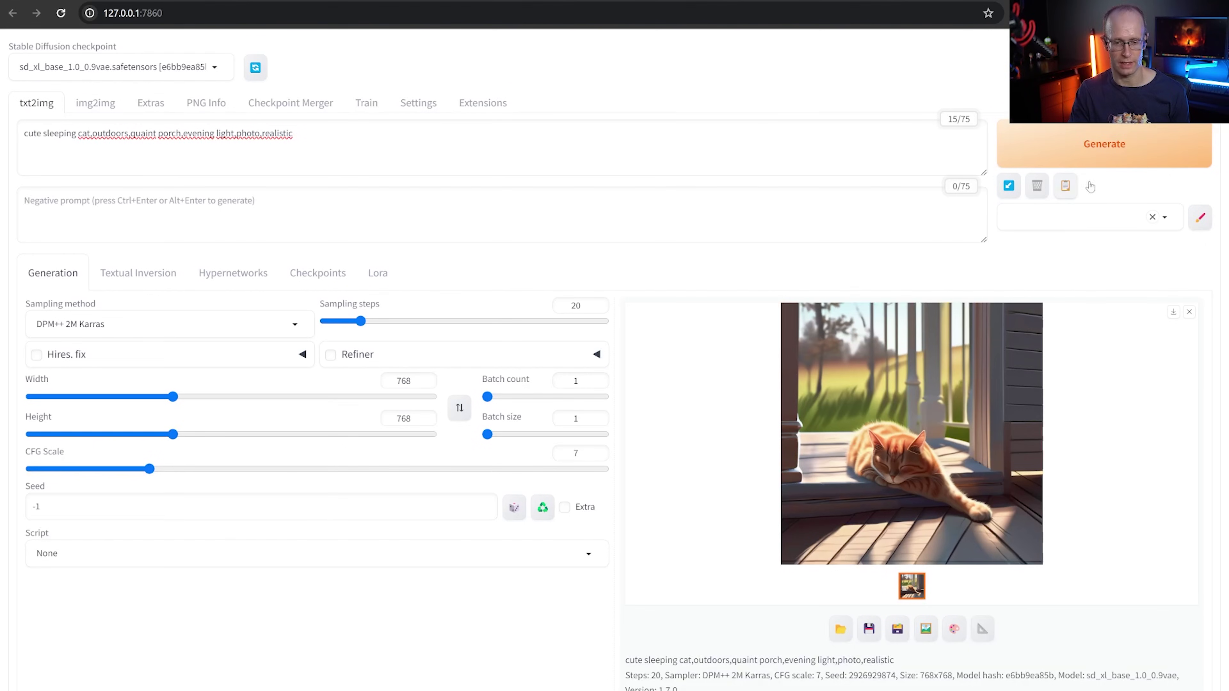
click(1044, 145)
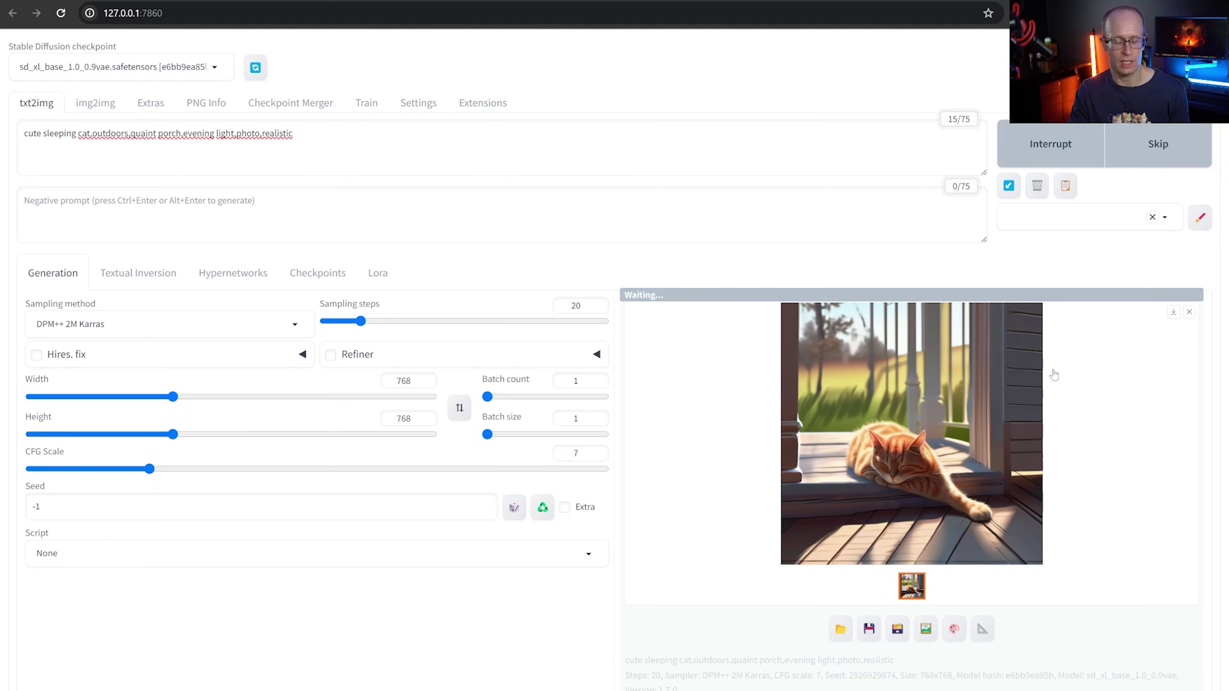